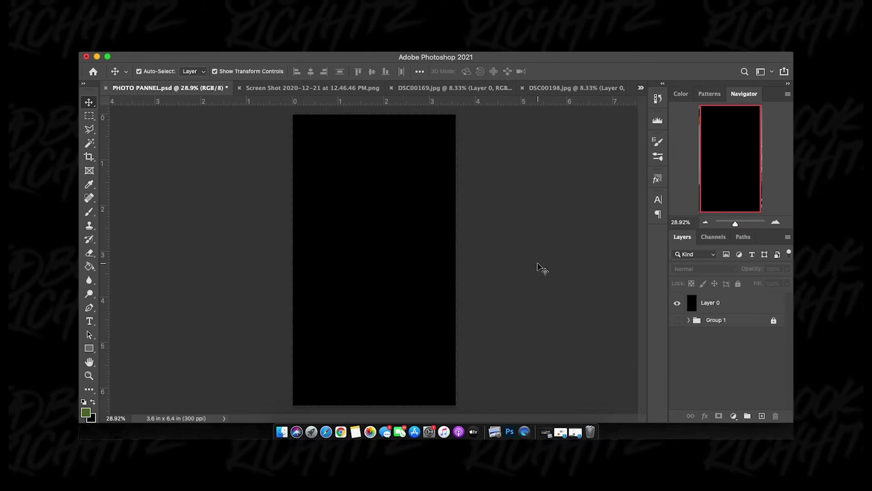
Look through the open video-editing screenshot and the two gym photos, DSC00169.jpg and DSC00198.jpg
left_click(572, 87)
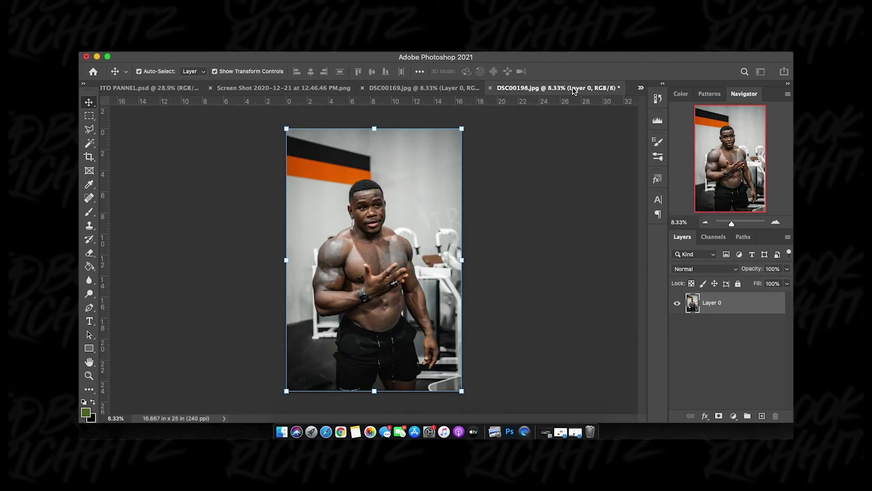
left_click(483, 87)
left_click(350, 88)
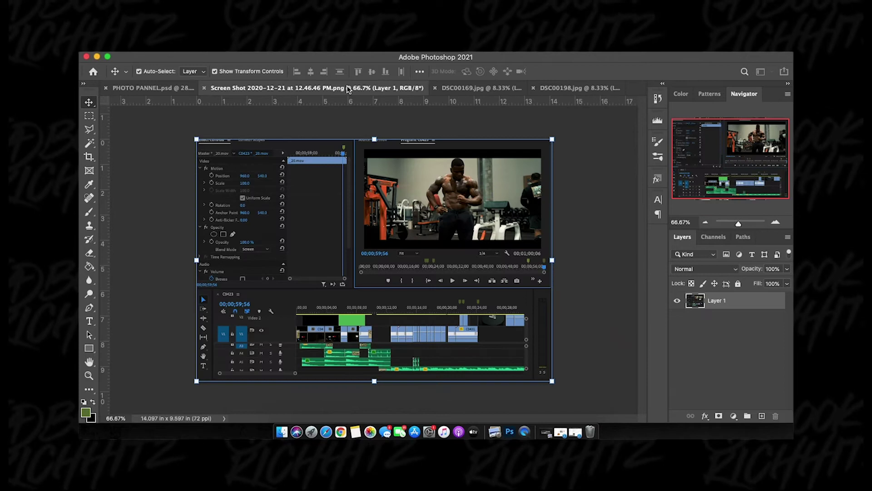
left_click(472, 90)
left_click(558, 90)
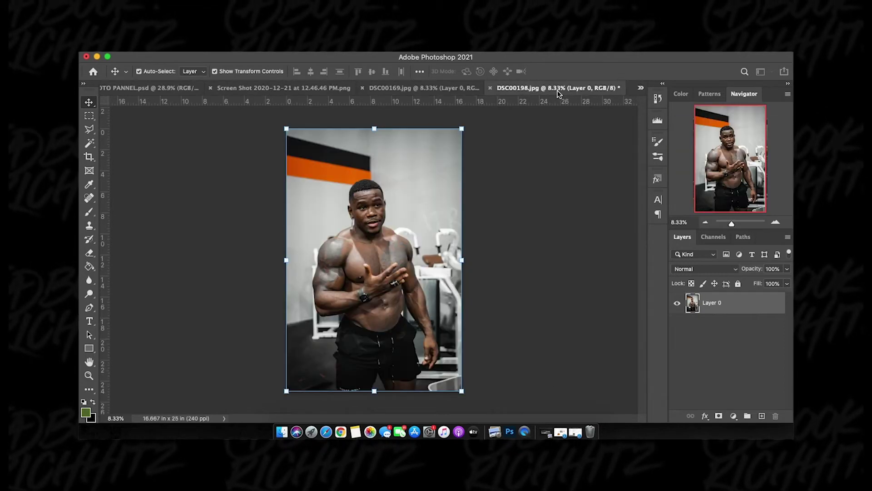
left_click(426, 86)
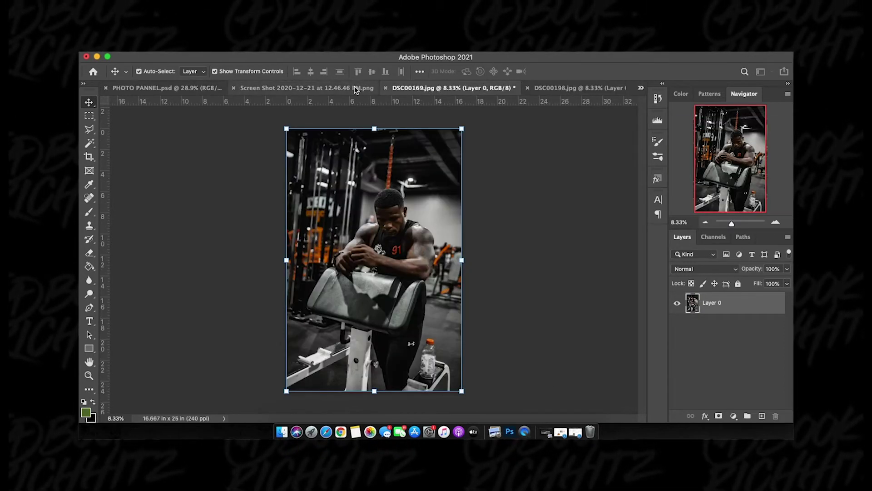
left_click(354, 86)
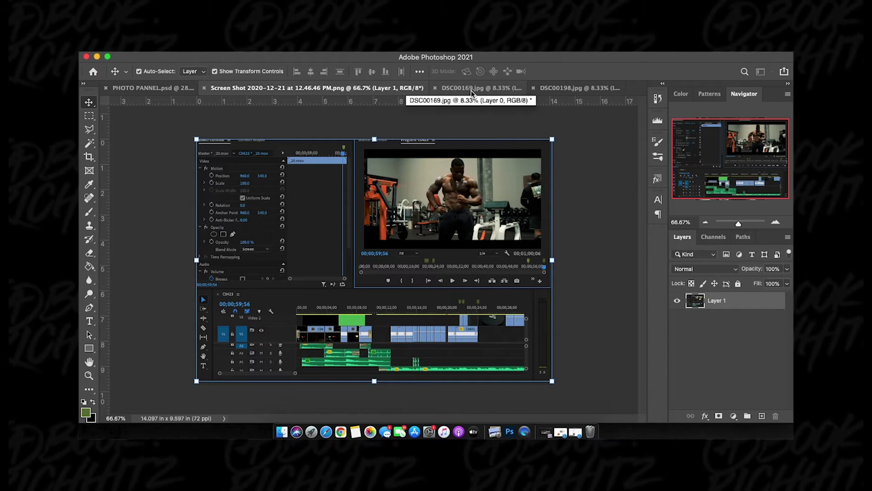
left_click(557, 88)
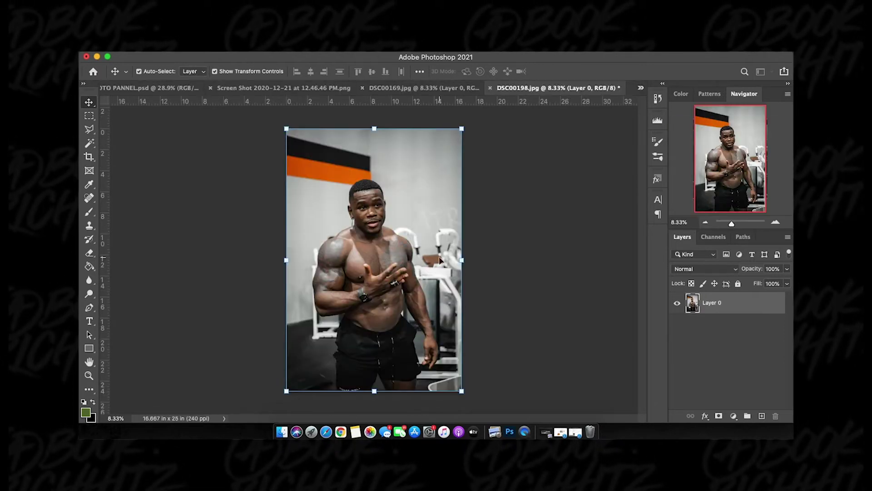
Copy the photos from DSC00198.jpg and DSC00169.jpg into PHOTO PANNEL.psd
left_click_drag(379, 192, 175, 63)
left_click_drag(165, 94, 393, 260)
left_click(499, 88)
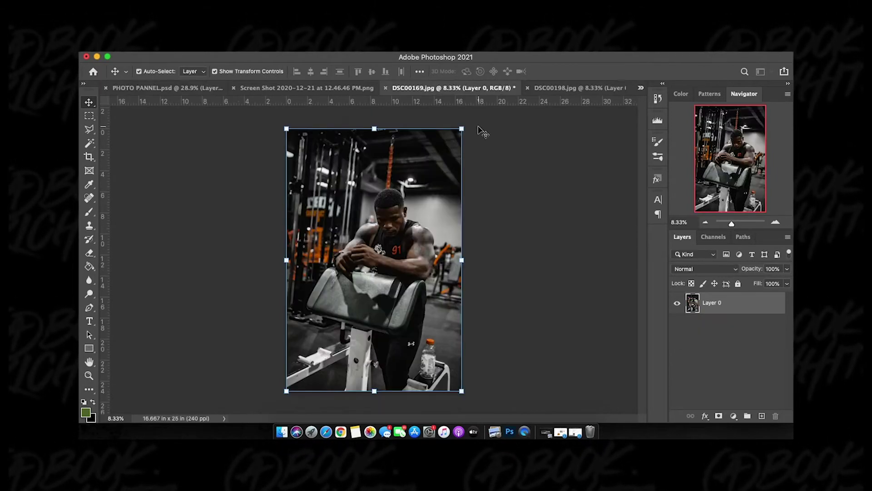
left_click_drag(414, 220, 364, 227)
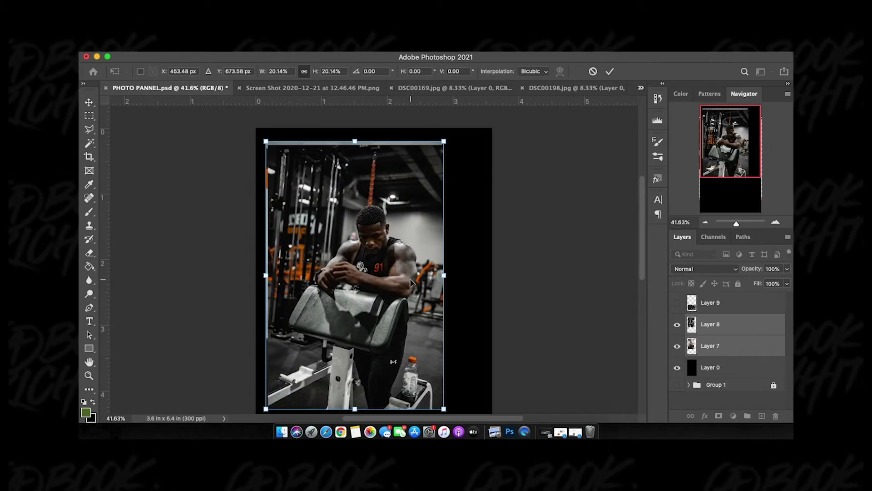
Nudge the two gym photos toward the canvas's upper-left corner, then hide Layer 7 and Layer 8
left_click_drag(411, 287, 408, 285)
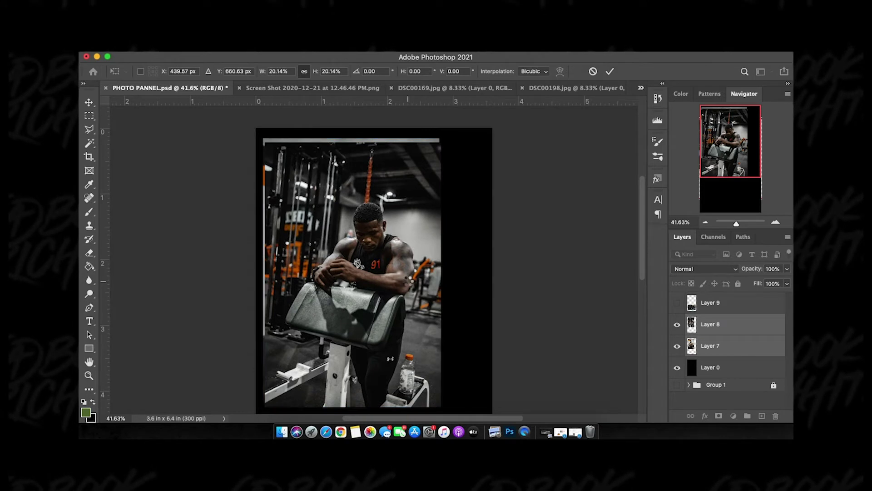
key("Return")
scroll(411, 273, "down", 2)
scroll(410, 273, "down", 3)
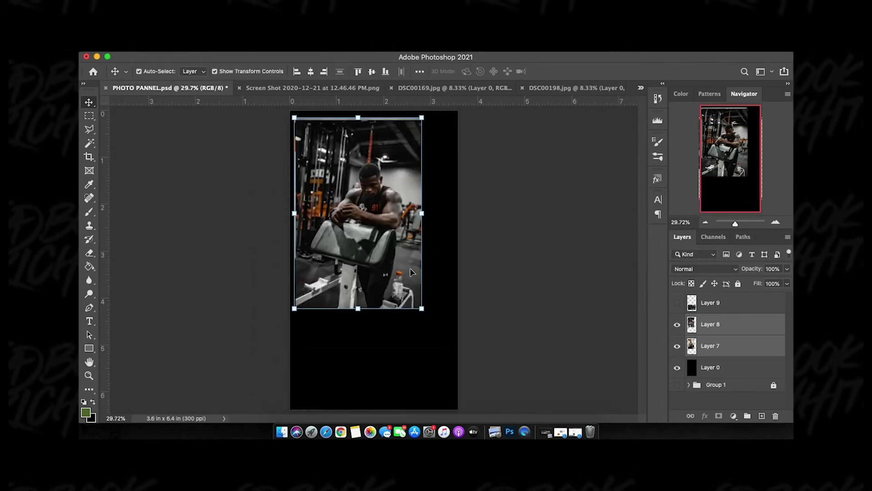
left_click_drag(677, 344, 680, 317)
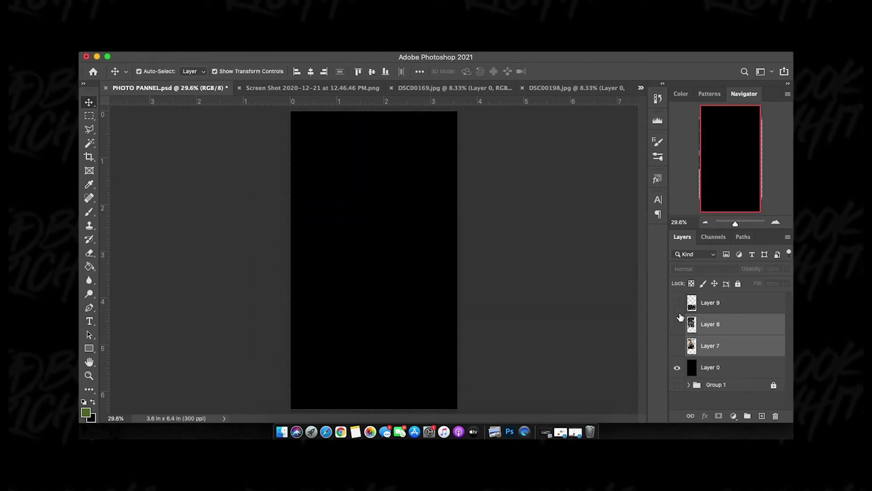
Duplicate the black Layer 0 and fill the copy with white
left_click(720, 368)
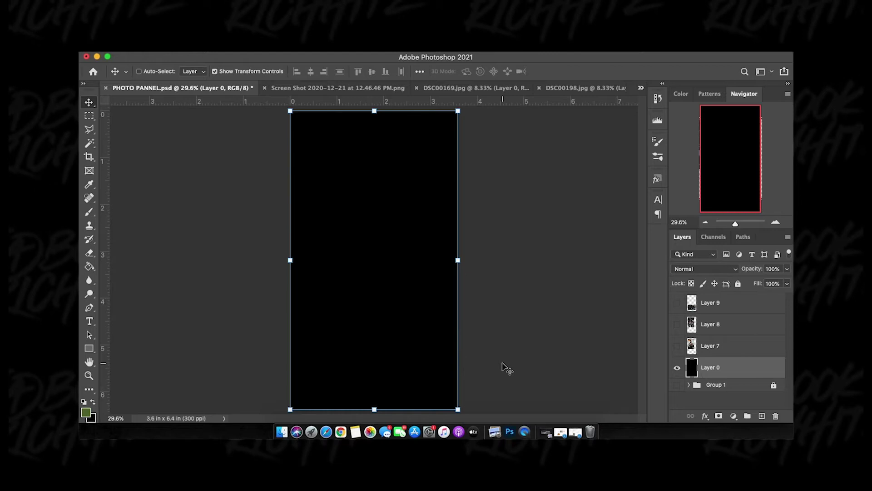
key("super+j")
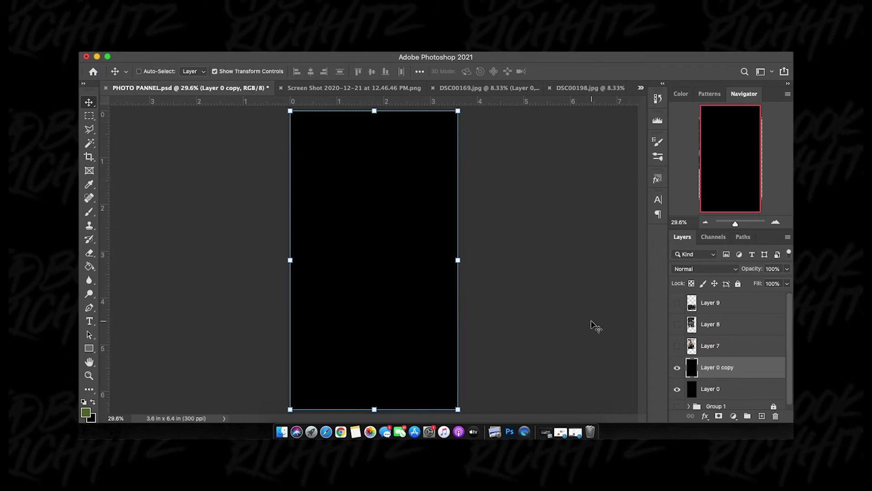
key("super+BackSpace")
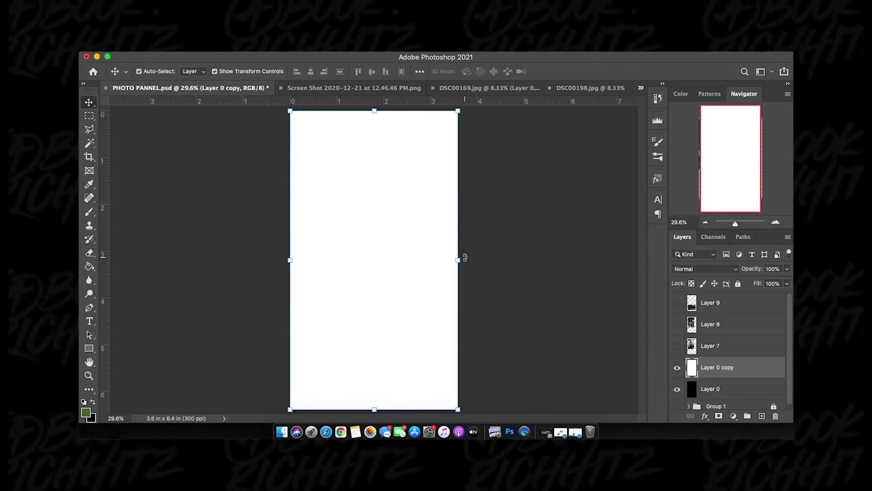
Shrink the white layer to a canvas-wide band about one third of the canvas height and place it across the middle
left_click_drag(465, 258, 377, 359)
left_click_drag(523, 343, 426, 282)
key("Return")
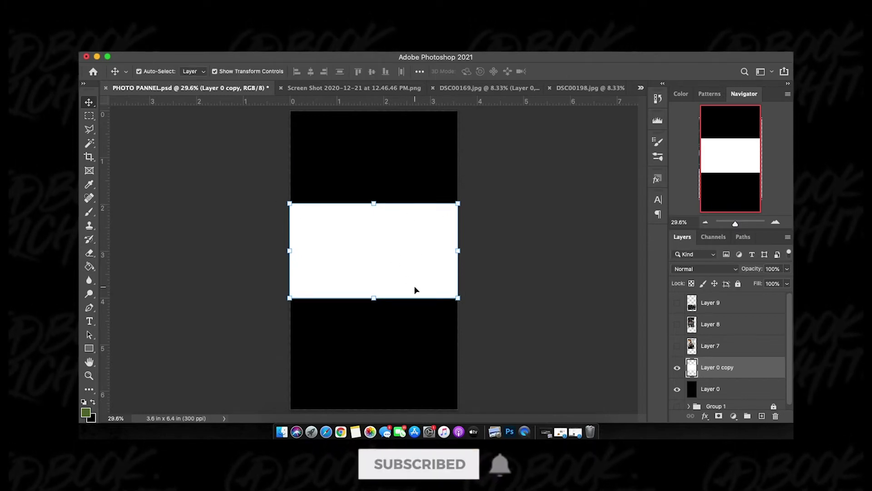
Add guides at the white band's upper and lower edges and at the canvas's vertical centre, hiding the band
left_click_drag(404, 102, 413, 203)
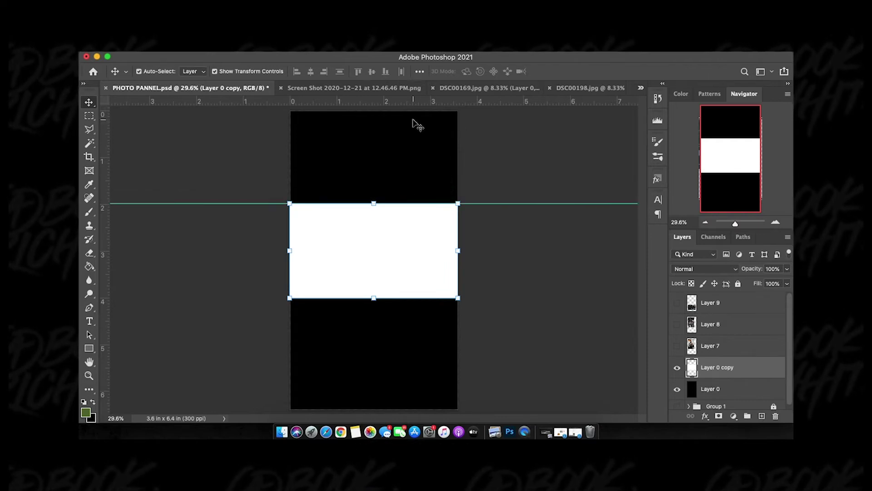
left_click_drag(414, 102, 417, 298)
left_click(677, 367)
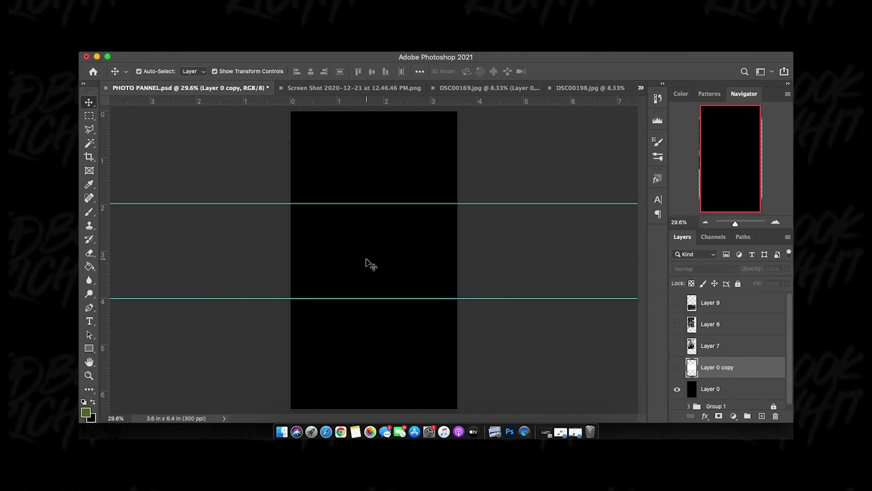
left_click(389, 271)
Show Layer 9 with the video-editing screenshot, enlarge it to about 129% and slant it upward to the right
left_click(678, 303)
left_click(724, 308)
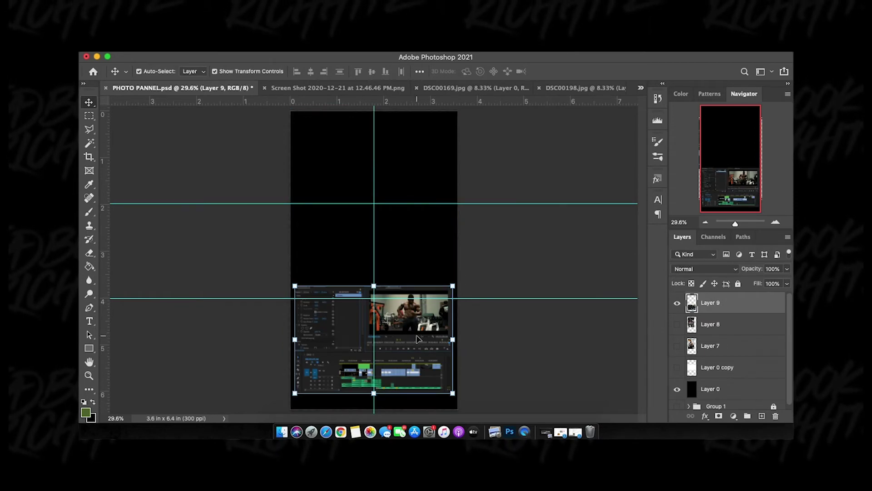
left_click_drag(455, 288, 454, 266)
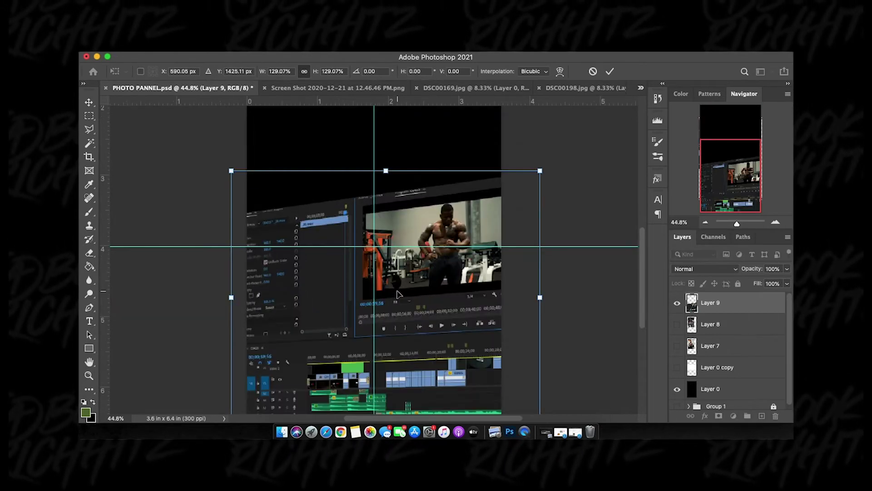
key("Return")
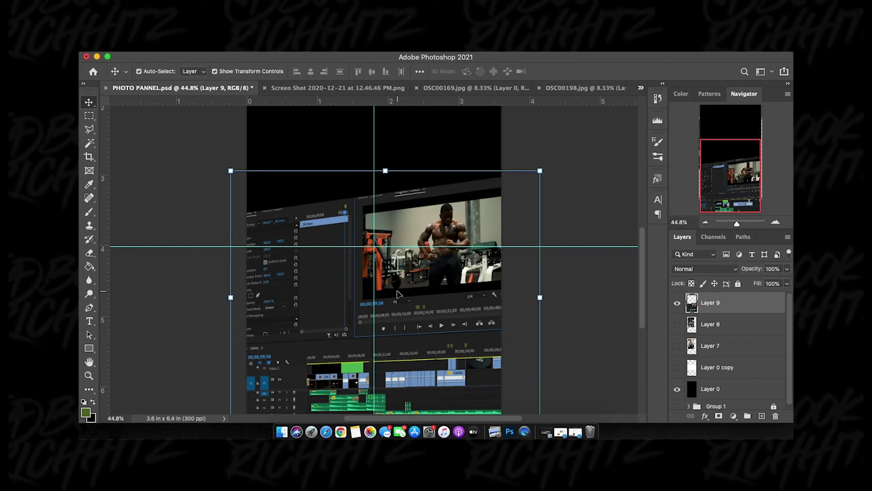
scroll(414, 297, "down", 2)
scroll(414, 298, "up", 2)
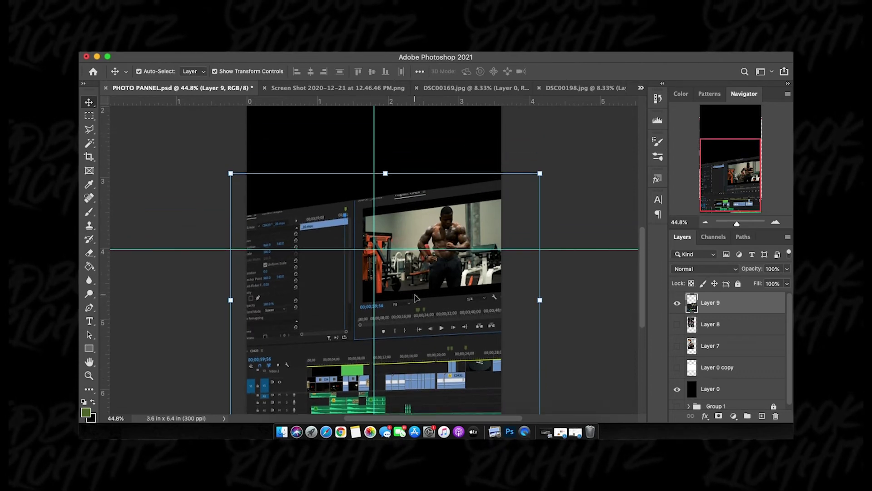
scroll(414, 298, "down", 3)
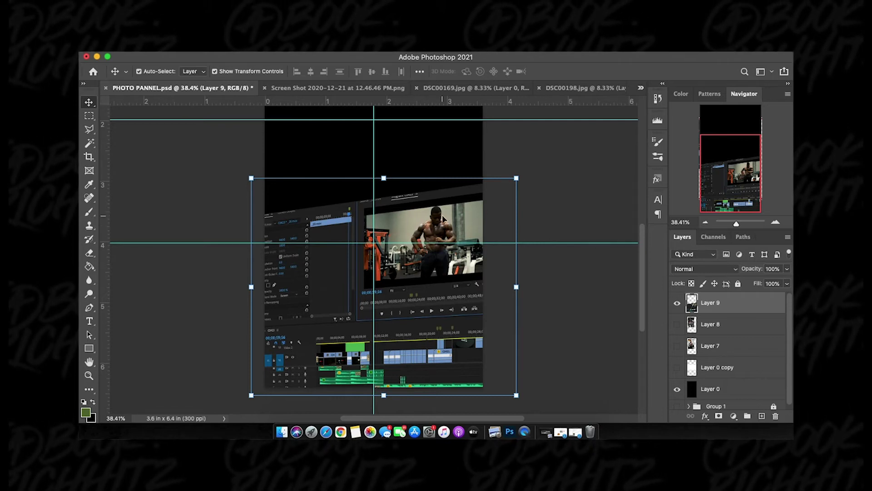
Scale the slanted screenshot down to slightly wider than the canvas and centre it horizontally in the canvas's lower part
left_click_drag(518, 180, 497, 206)
mouse_move(458, 264)
left_mouse_down()
mouse_move(468, 272)
mouse_move(453, 268)
left_mouse_up()
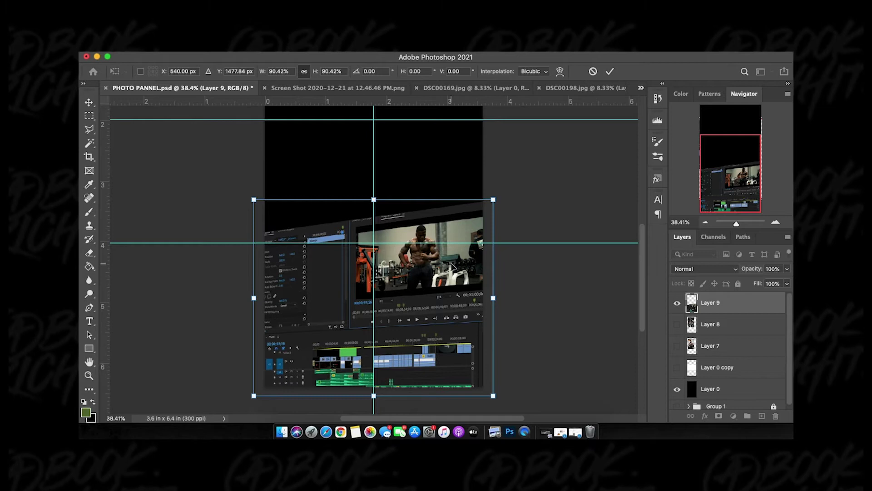
left_click_drag(492, 200, 482, 208)
left_click_drag(448, 265, 436, 271)
key("Return")
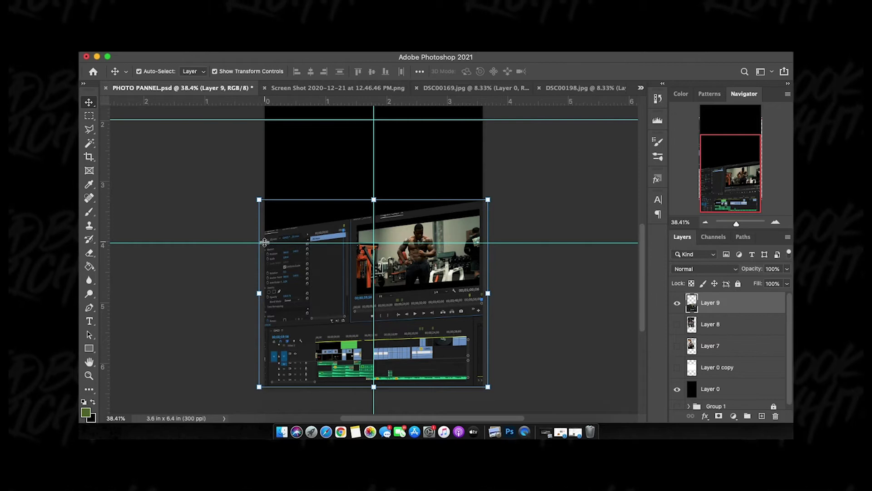
Add a layer mask to Layer 9 and set up a soft black brush at size 250
left_click(719, 416)
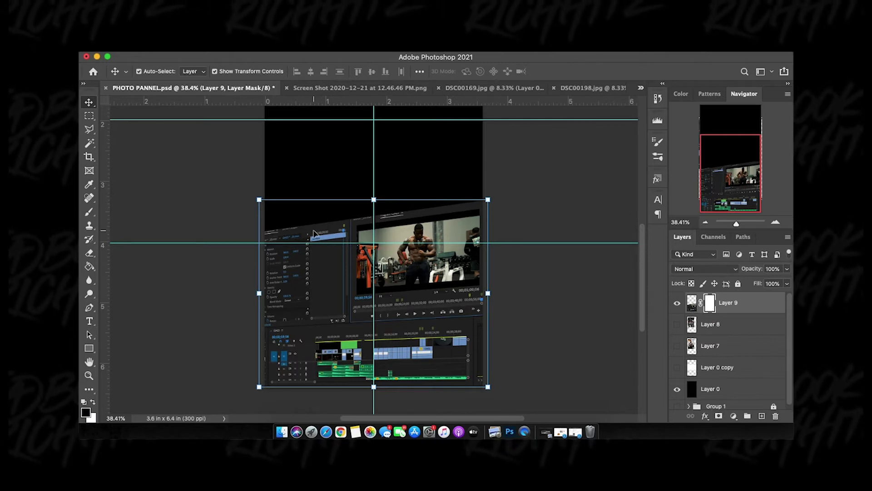
left_click(90, 212)
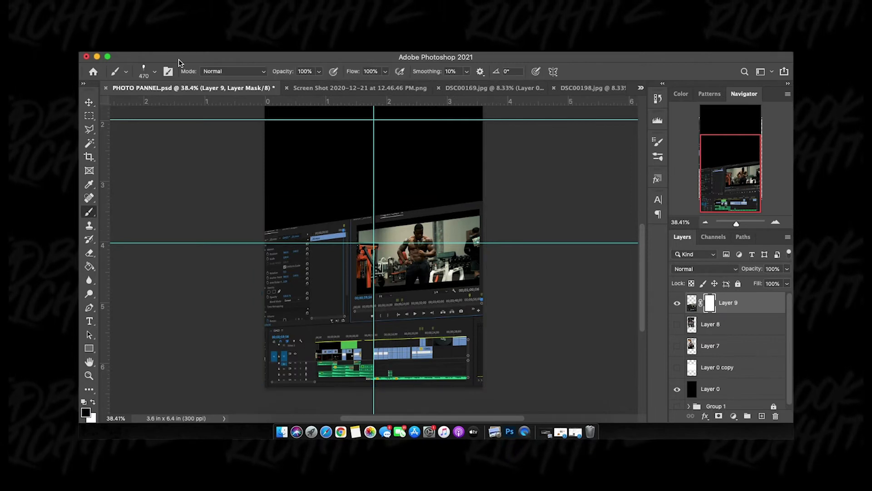
key("bracketleft")
key("bracketleft")
key("bracketleft")
key("bracketleft")
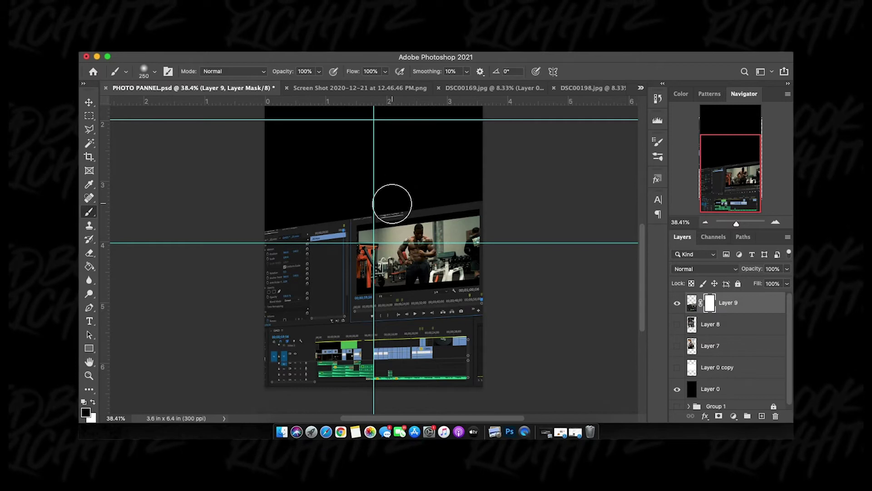
key("bracketright")
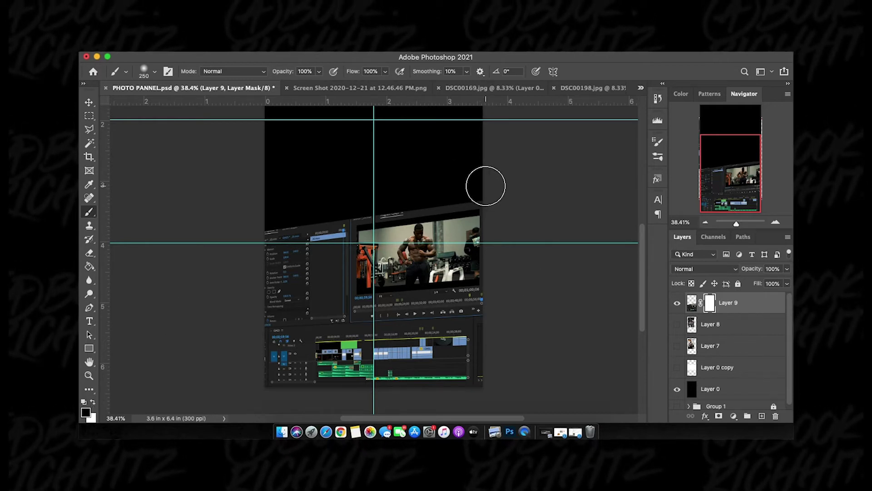
Paint the mask along the screenshot's slanted upper edge to fade it out, and check the fade with Layer 0 temporarily hidden
left_click_drag(467, 187, 331, 205)
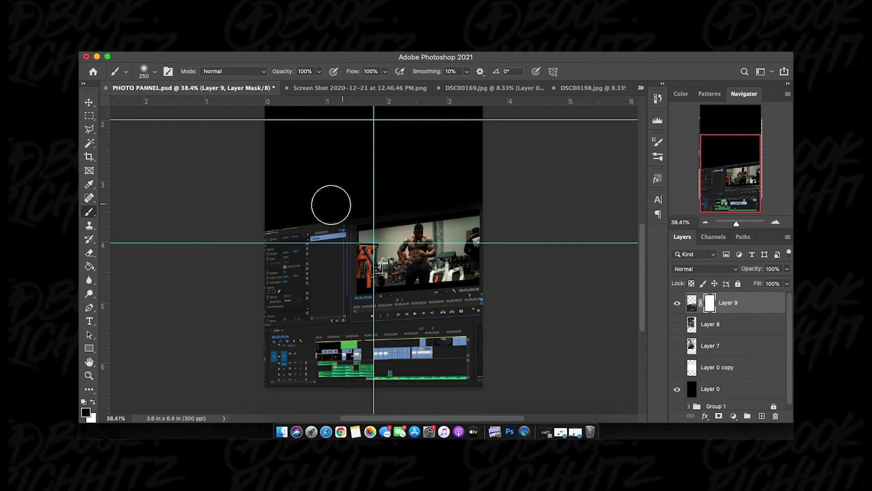
key("bracketleft")
key("bracketleft")
key("bracketleft")
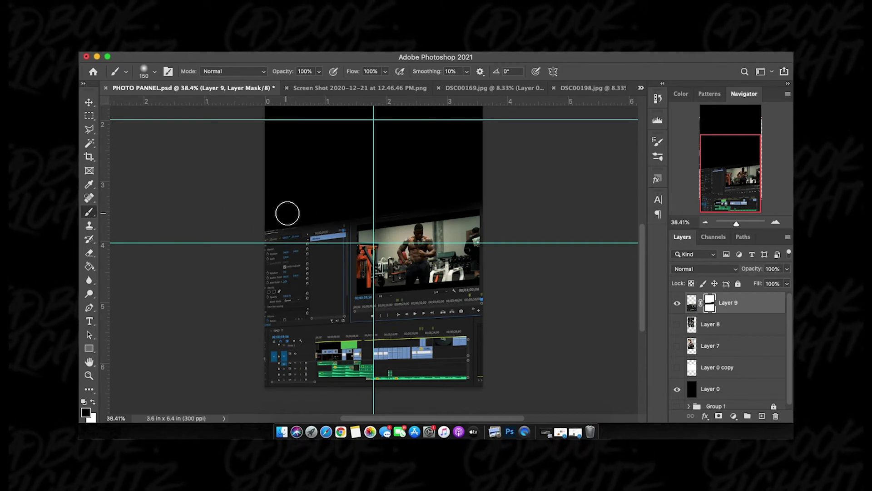
key("v")
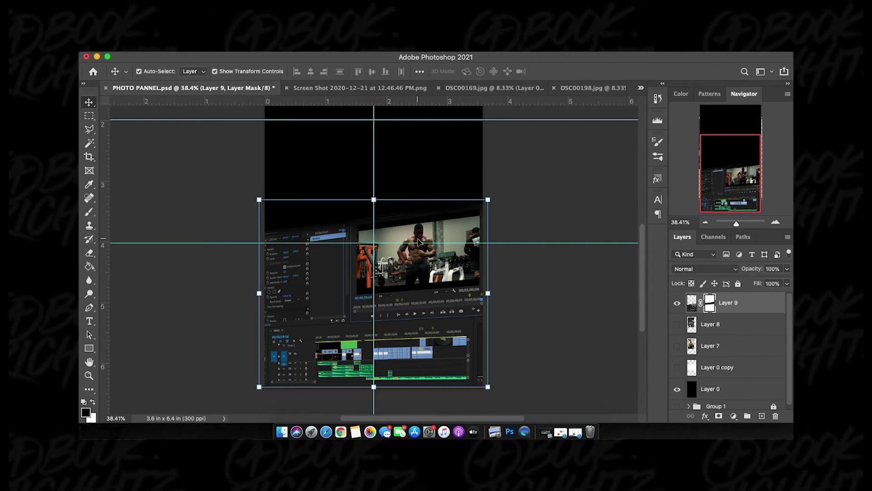
left_click(678, 390)
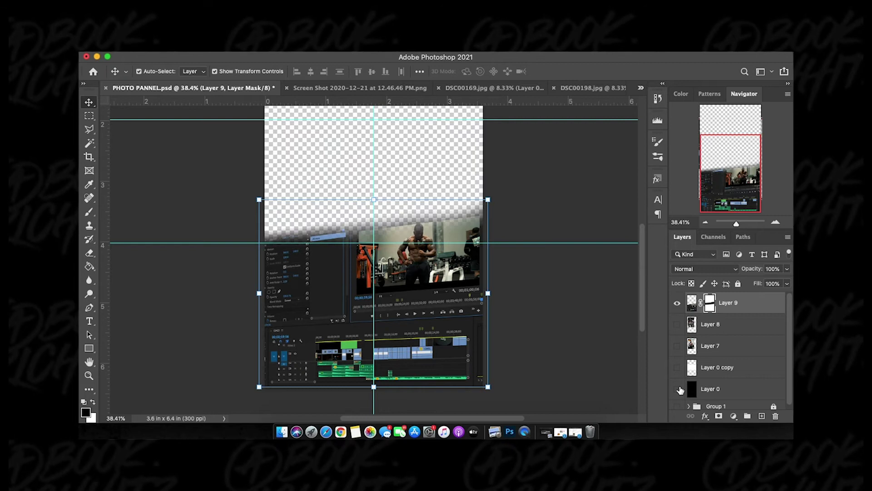
left_click(678, 389)
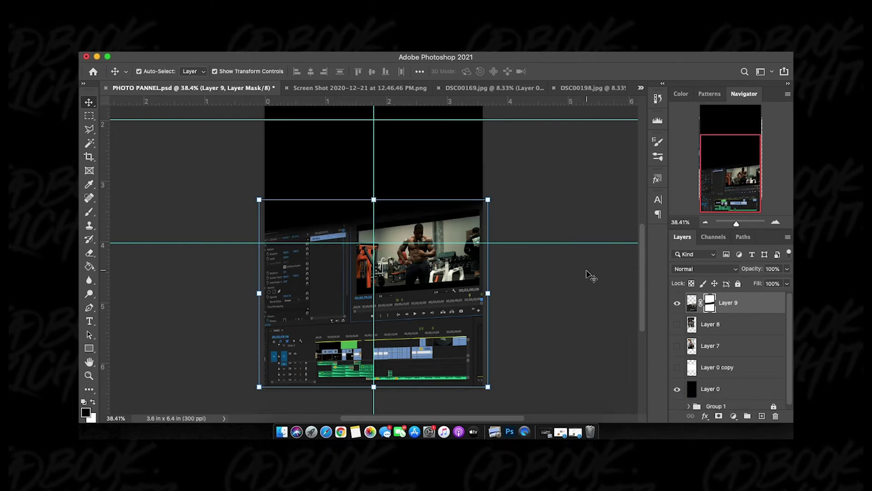
Show Layer 8, scale the seated gym photo down to about half the canvas width and place it in the canvas's upper-left half
scroll(591, 276, "up", 5)
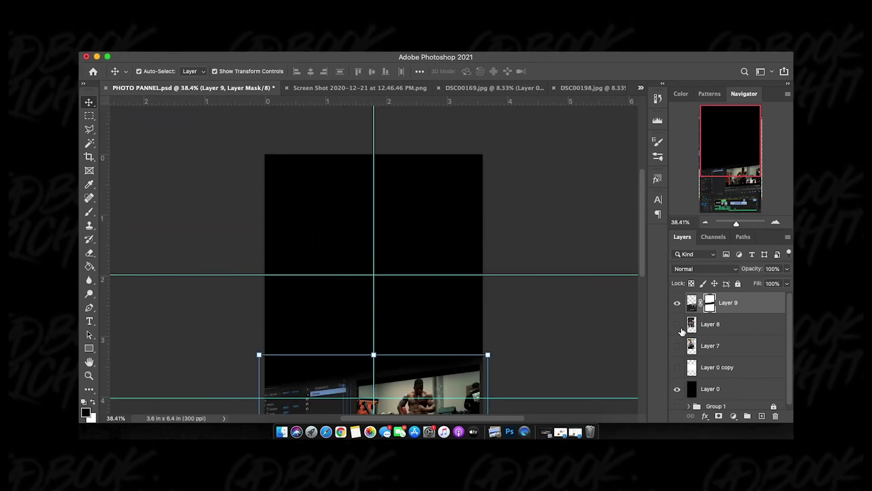
left_click(678, 324)
left_click(711, 324)
left_click_drag(483, 414, 396, 346)
left_click_drag(329, 318, 342, 234)
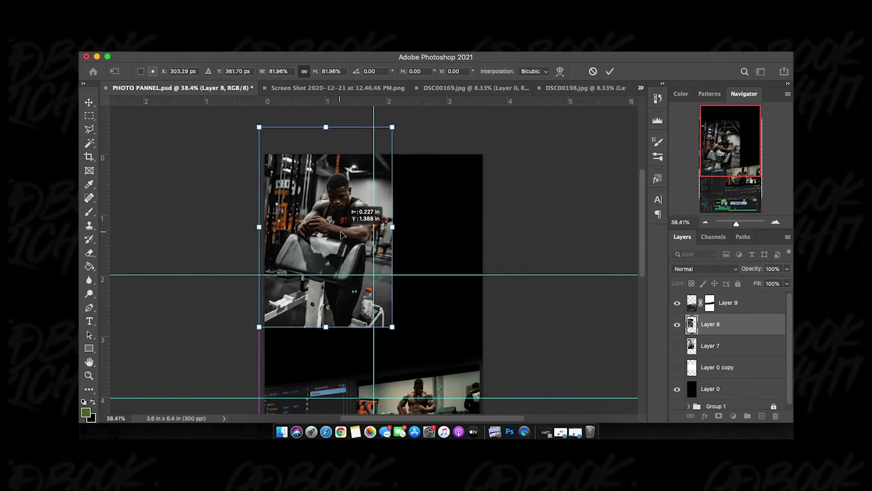
left_click_drag(392, 127, 366, 166)
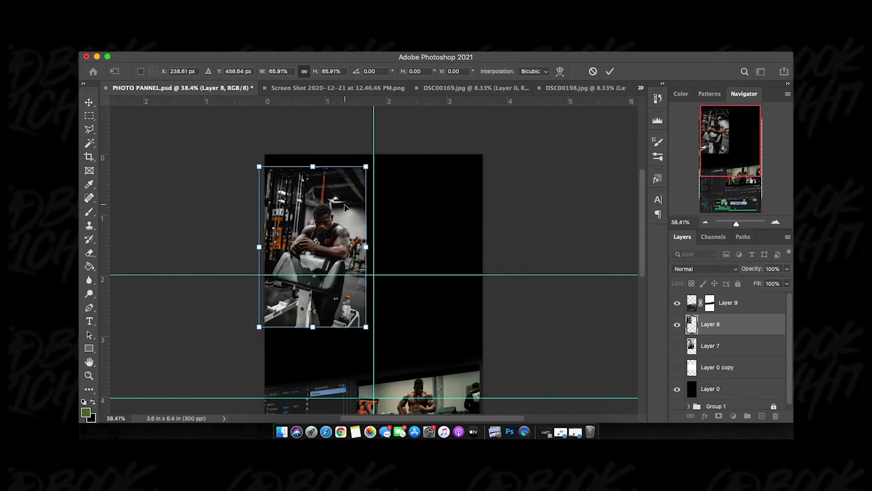
left_click_drag(345, 208, 351, 170)
key("Return")
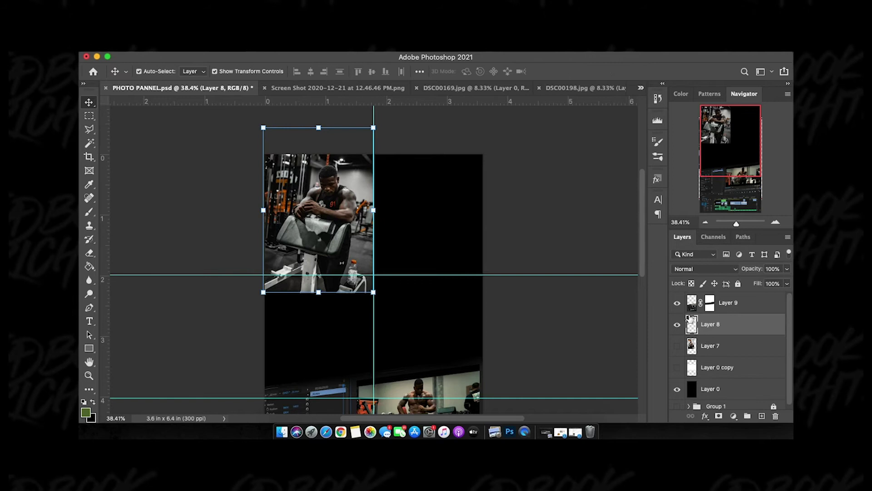
Show Layer 7, scale the shirtless gym photo to match and place it against the vertical guide in the canvas's upper-right half
left_click(727, 302)
left_click(677, 345)
left_click(711, 345)
key("ctrl+t")
left_click_drag(337, 328, 439, 221)
key("Return")
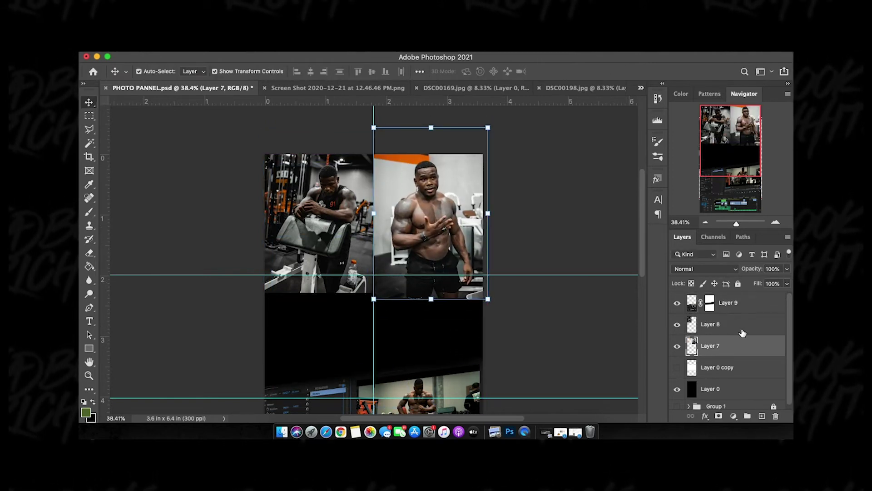
Set Layer 7's opacity to 50%
left_click_drag(753, 271, 739, 269)
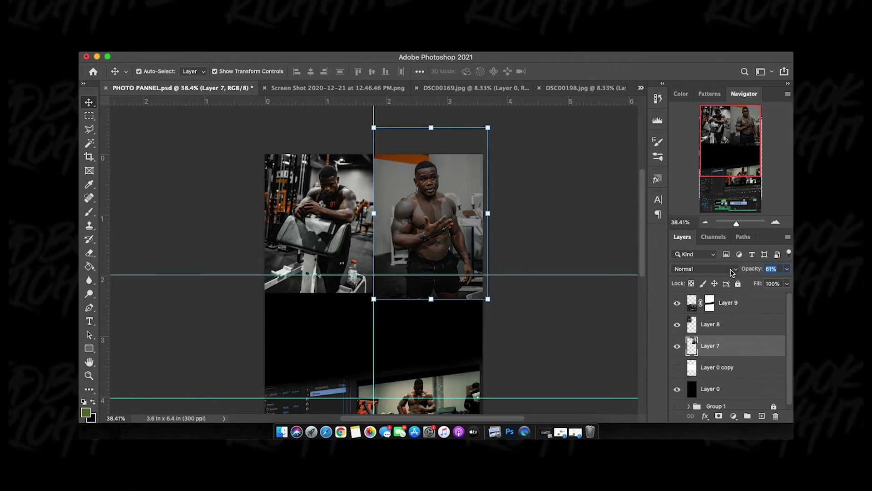
left_click_drag(730, 272, 724, 272)
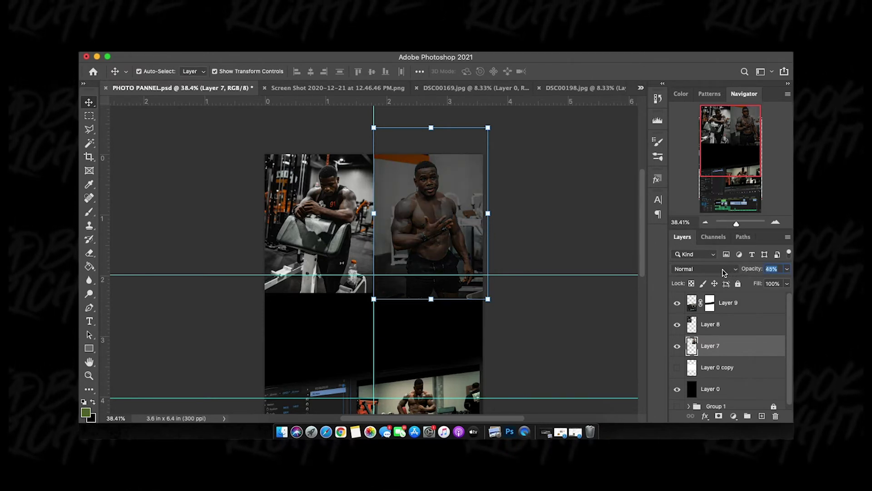
left_click_drag(724, 272, 727, 273)
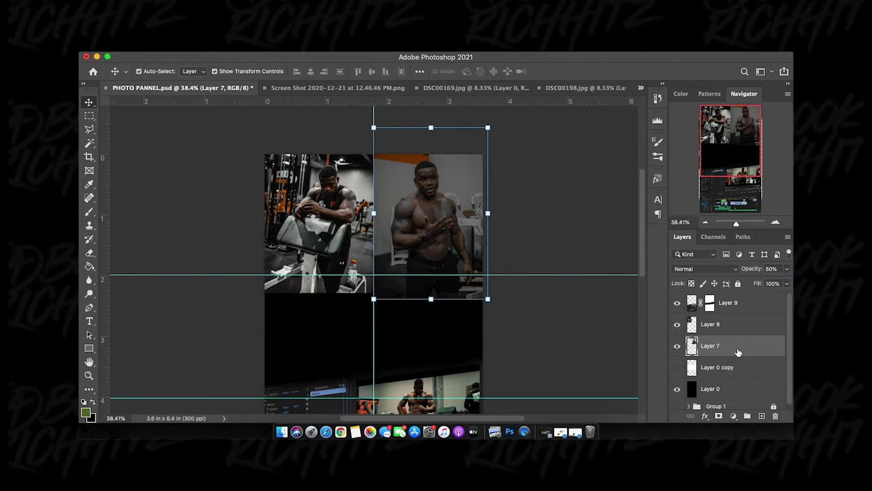
Desaturate Layer 7 with a Hue/Saturation adjustment at Saturation -73
key("super+u")
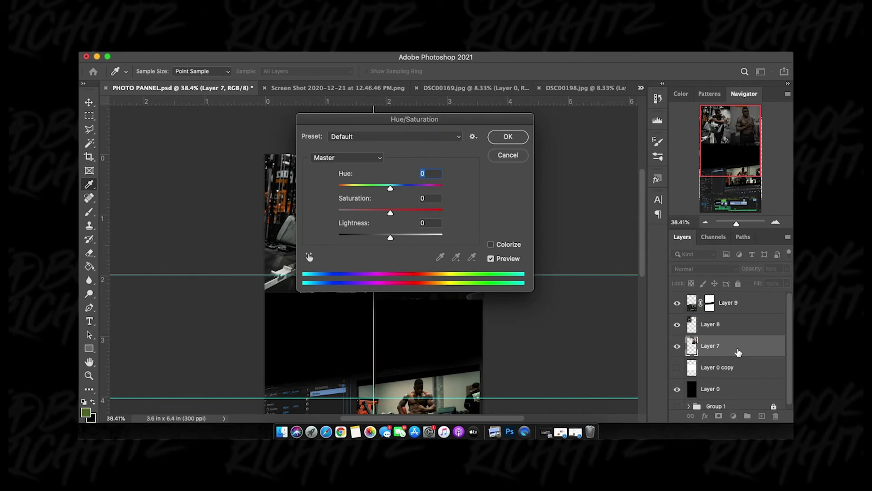
left_click_drag(422, 120, 648, 146)
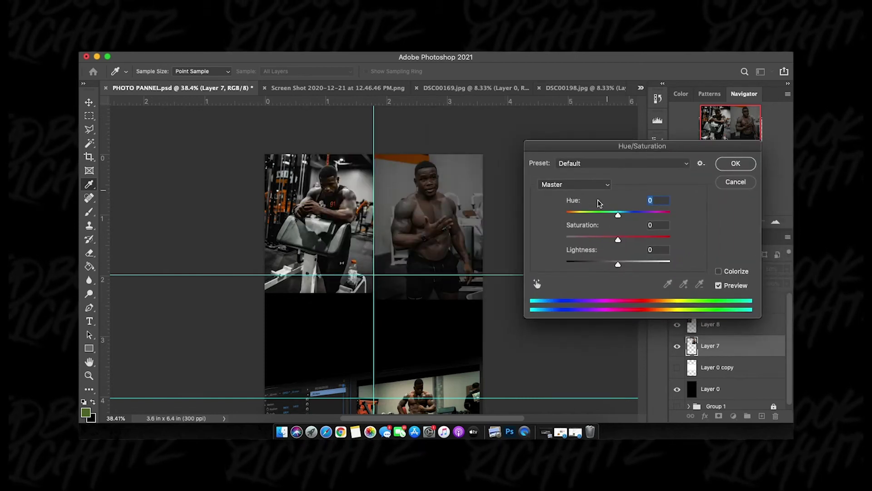
left_click_drag(613, 241, 579, 240)
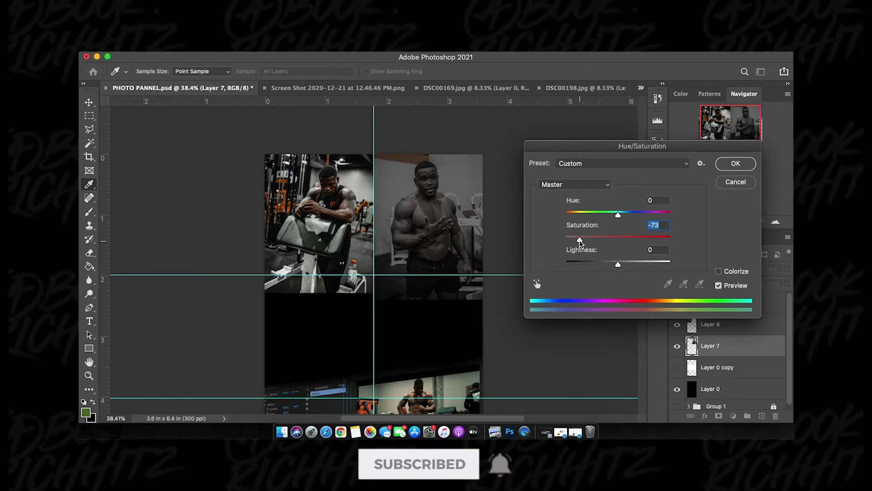
left_click(735, 164)
key("v")
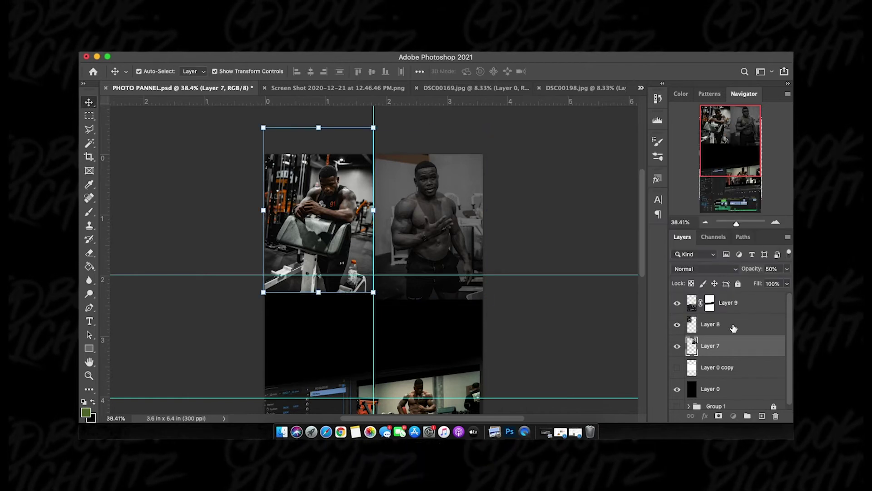
Set Layer 8's opacity to 50% and strongly lower its saturation to match the neighbouring photo
left_click(718, 324)
left_click(788, 269)
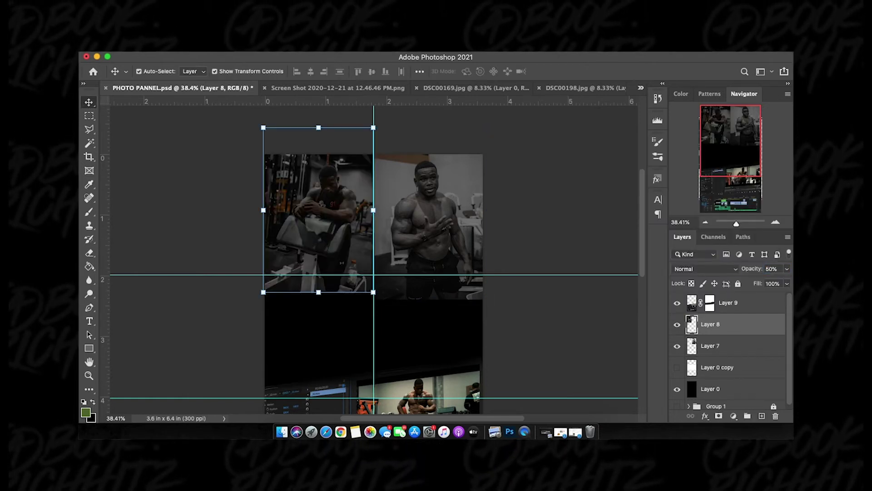
key("ctrl+u")
left_click_drag(579, 240, 579, 238)
left_click(736, 163)
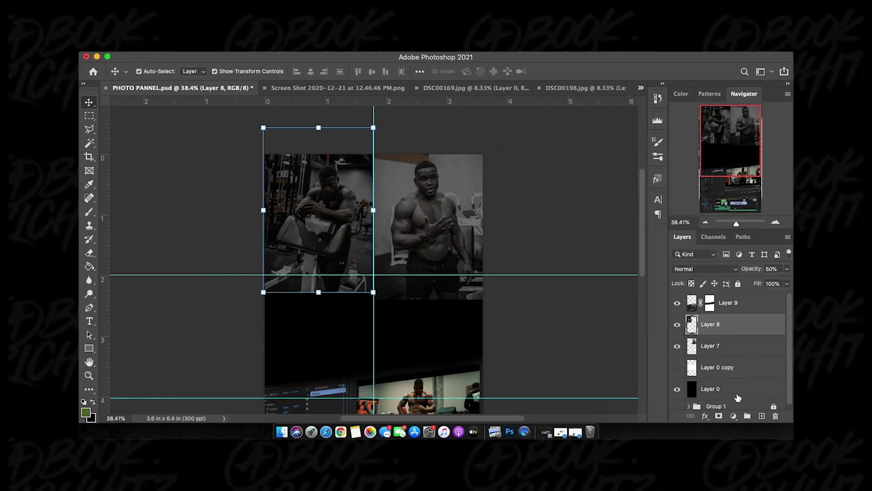
Merge Layer 8 and Layer 7 into one layer and add a layer mask to it
left_click(739, 353, "shift")
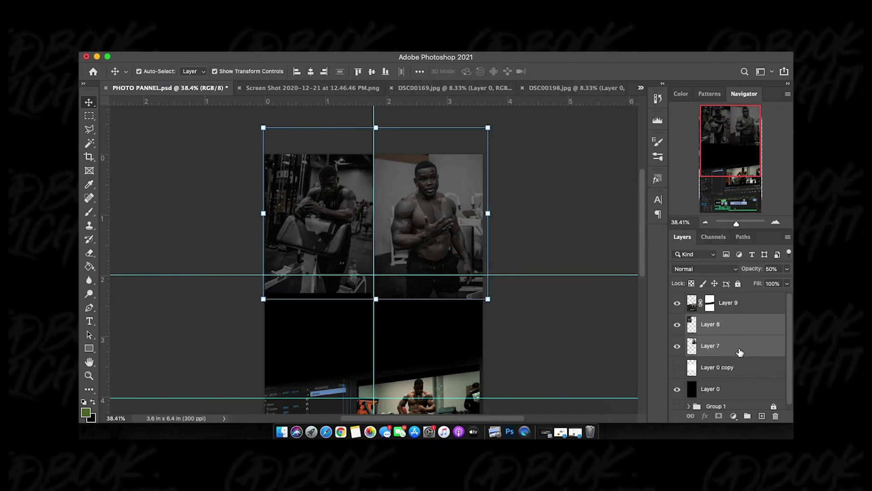
key("super+e")
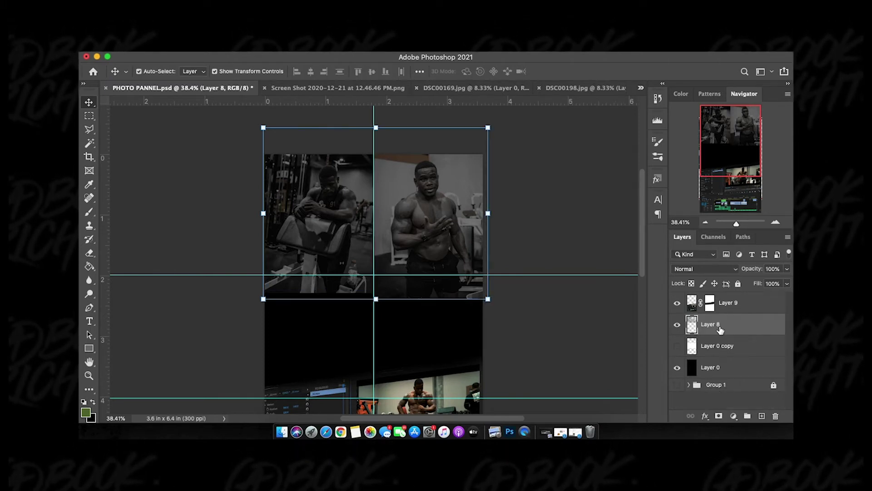
left_click(720, 415)
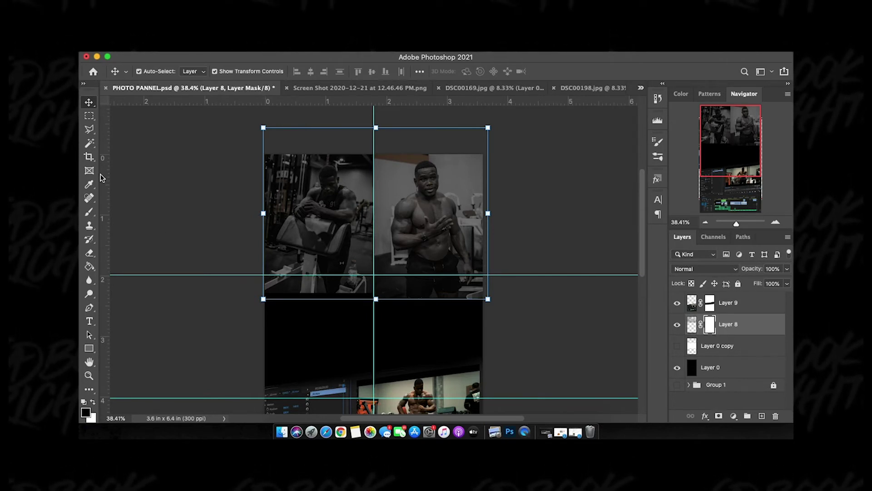
Select a full-width rectangle directly below the upper horizontal guide and fill it on Layer 8's mask to hide the photos' lower edges
left_click(89, 117)
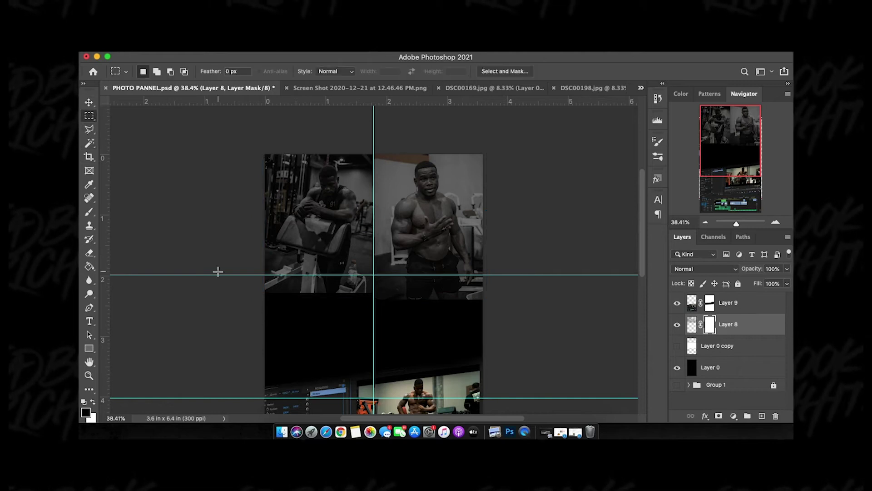
left_click_drag(265, 275, 485, 329)
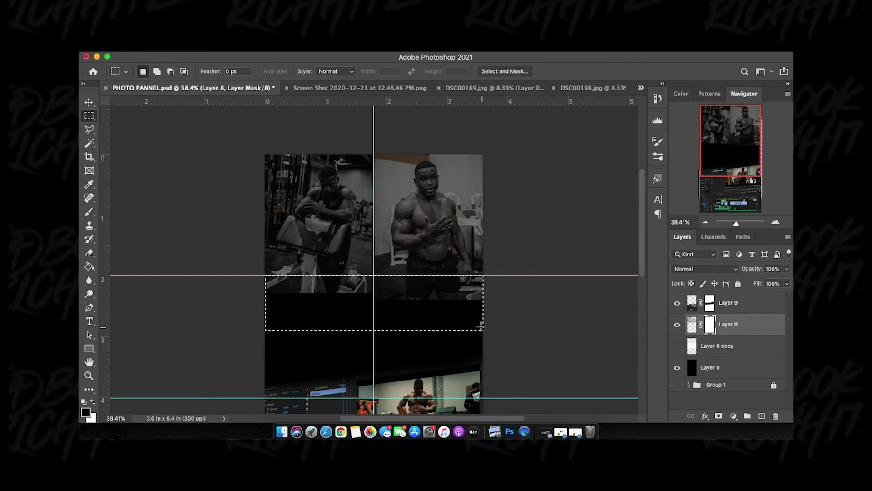
right_click(428, 312)
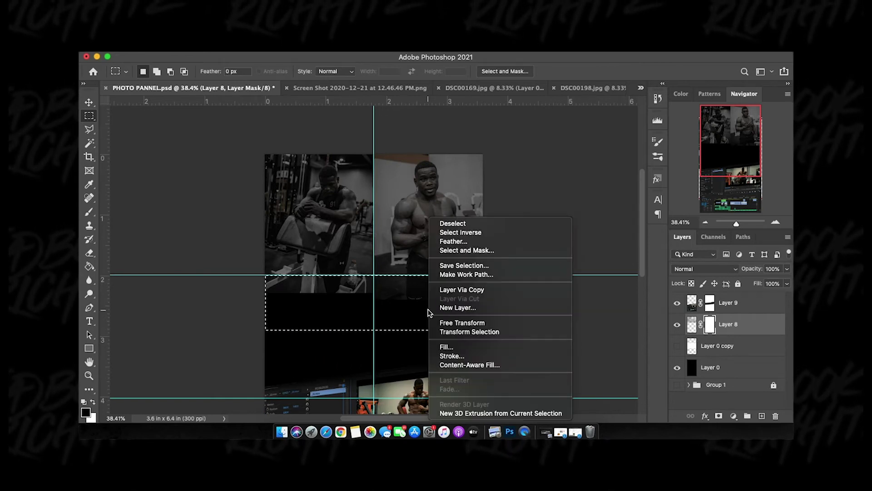
left_click(446, 350)
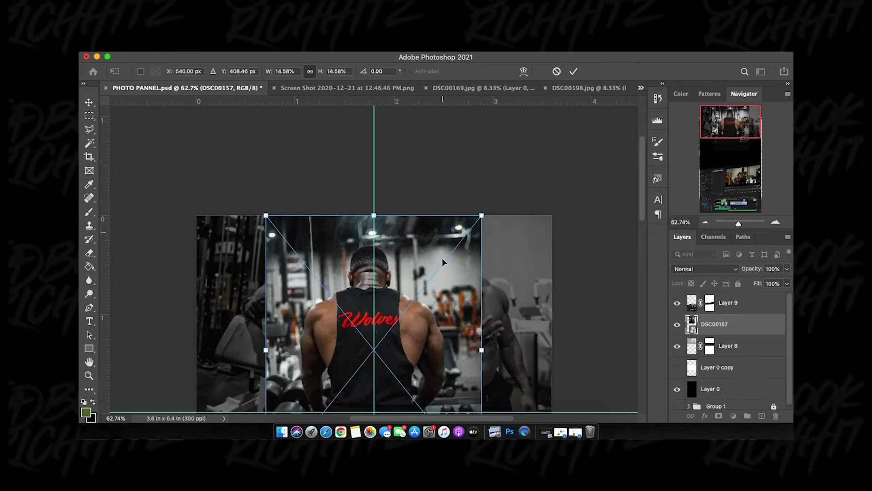
Scale the placed DSC00157 photo down to 12.20% and move it up so the man is centred on the vertical guide
scroll(443, 258, "down", 1)
left_click_drag(482, 202, 447, 245)
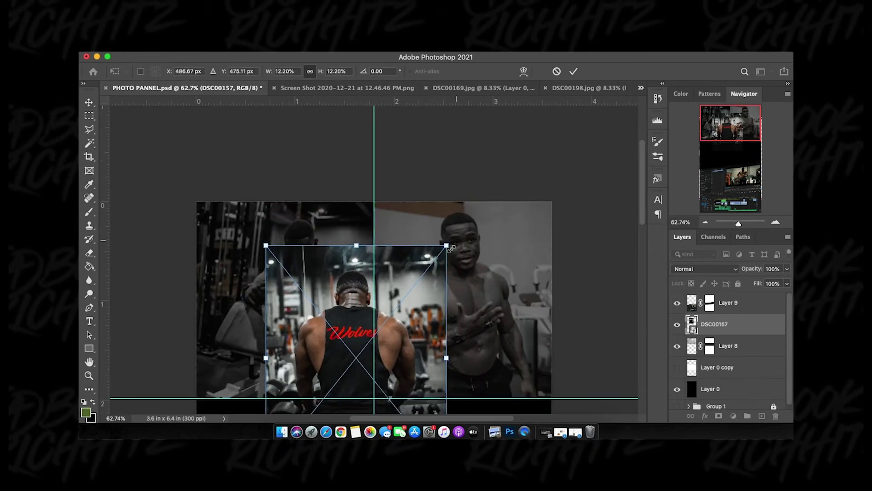
left_click_drag(419, 293, 440, 247)
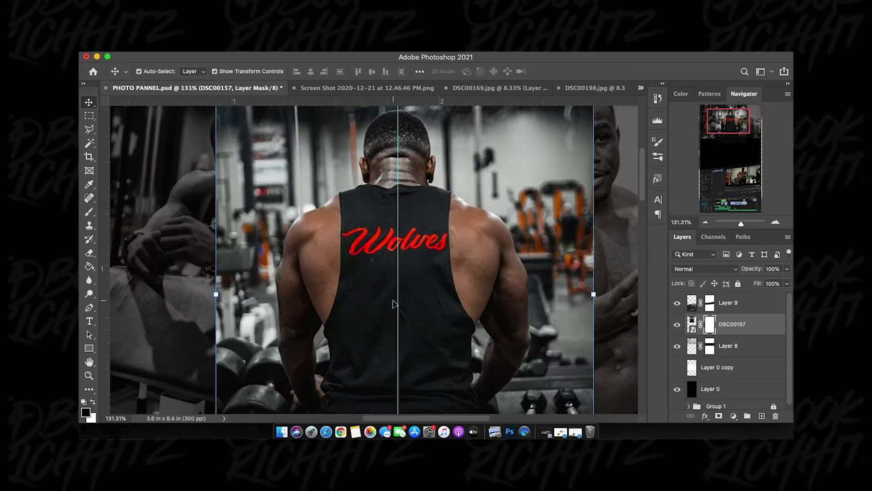
Trace the man's outline in DSC00157 with the Pen tool from the horizontal guide up his left hip, arm and shoulder
scroll(394, 303, "down", 5)
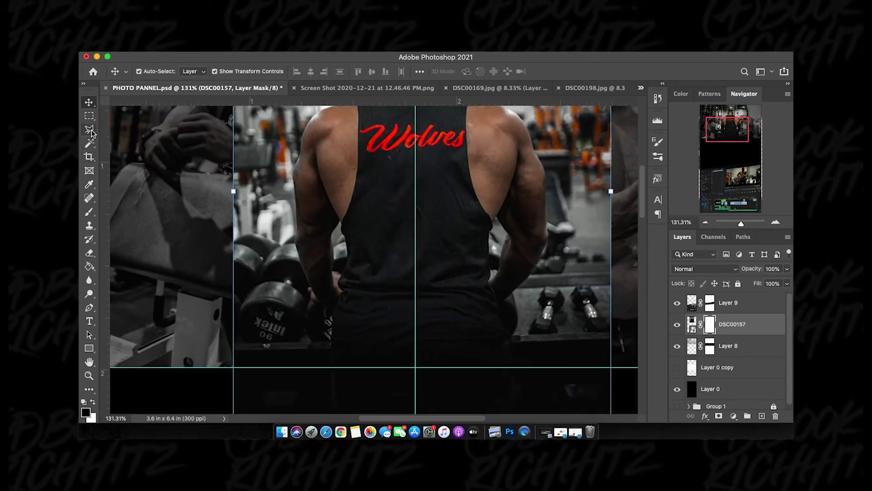
left_click(89, 309)
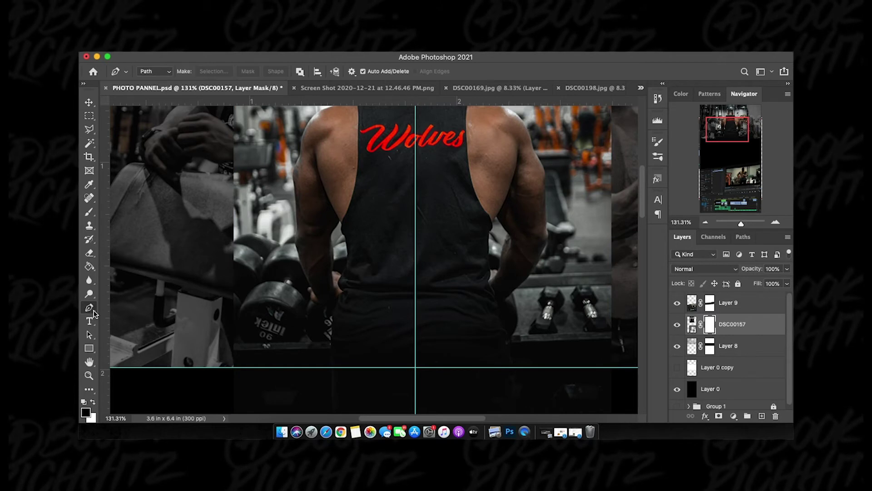
left_click(333, 368)
left_click(333, 342)
left_click(332, 328)
left_click(331, 314)
left_click(319, 301)
left_click(311, 287)
left_click(304, 268)
left_click(297, 244)
scroll(294, 178, "up", 5)
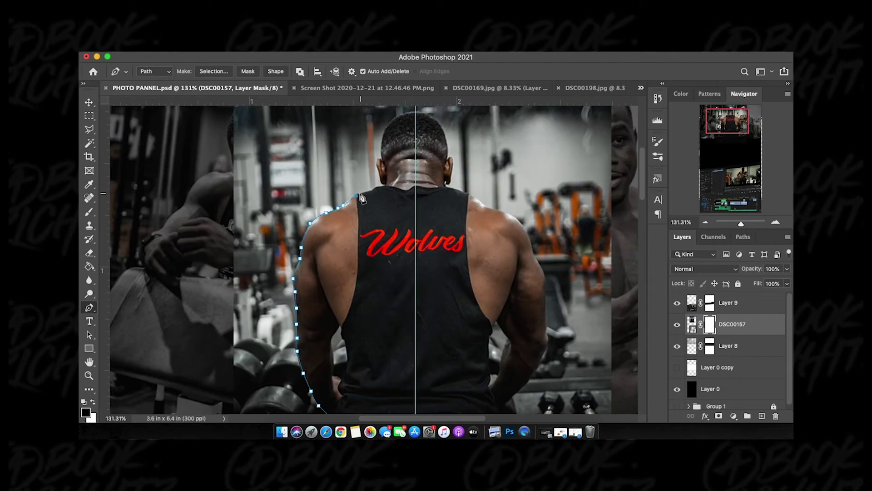
Continue the pen path around the man's left ear and over his head to the top of his right ear
scroll(382, 191, "up", 6)
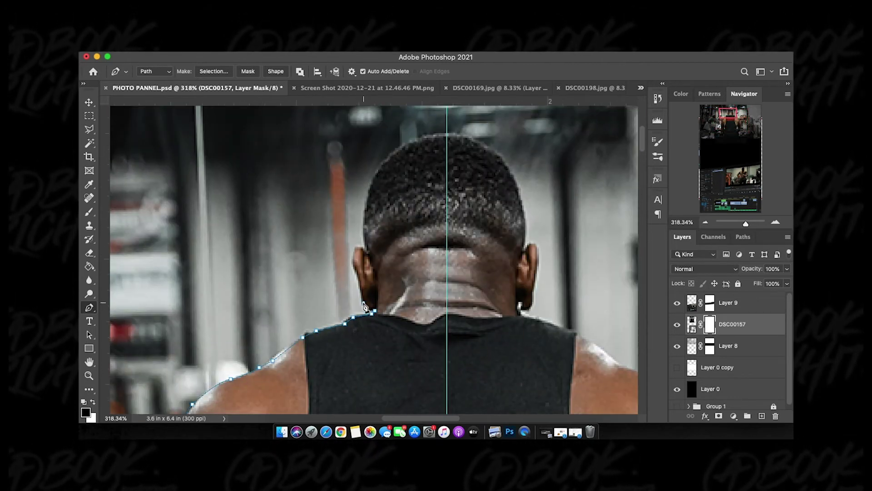
scroll(371, 183, "up", 3)
left_click(382, 195)
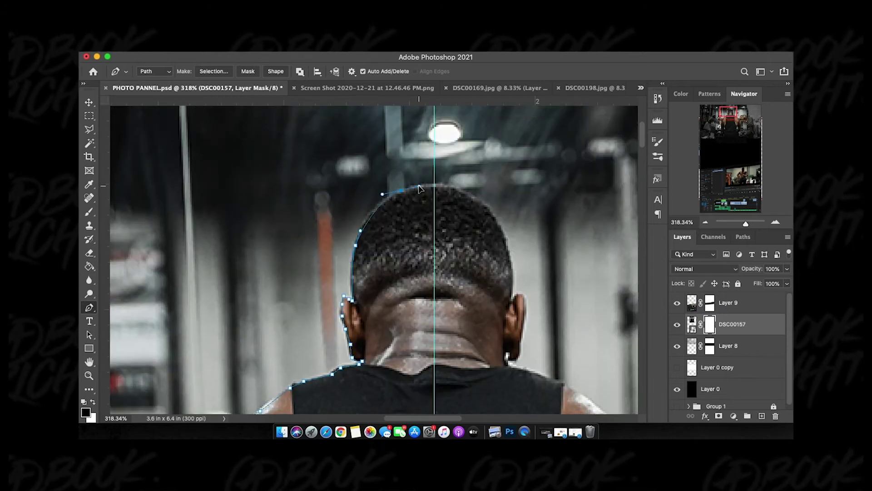
left_click(468, 195)
left_click(485, 200)
left_click(512, 285)
left_click(510, 297)
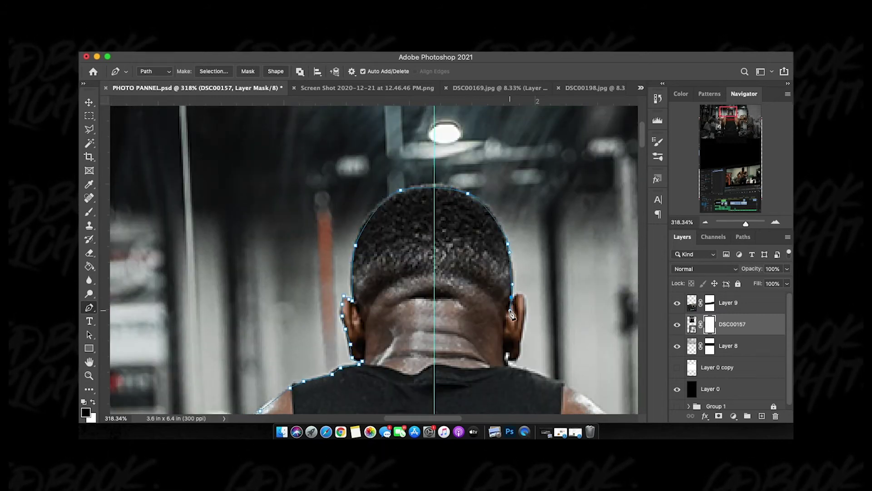
Continue the pen path around the man's right ear, along his tank top's collar and over his right shoulder
scroll(520, 359, "down", 3)
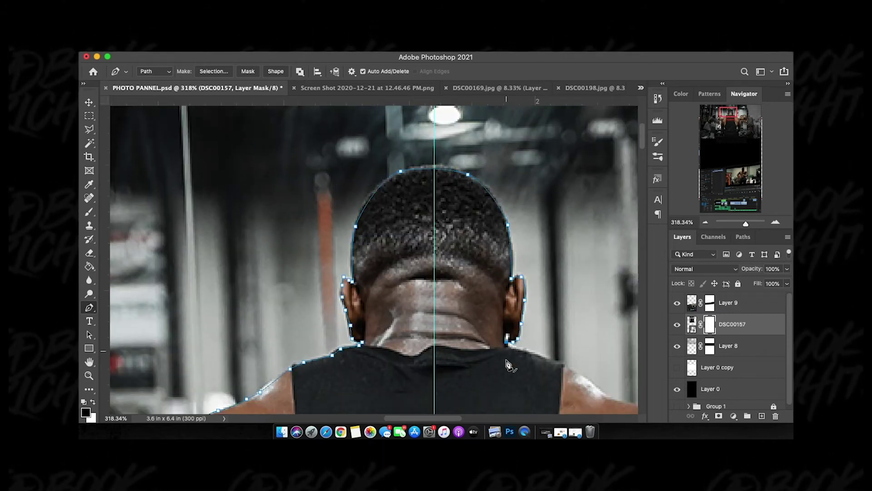
left_click(494, 308)
left_click(508, 315)
scroll(472, 315, "down", 2)
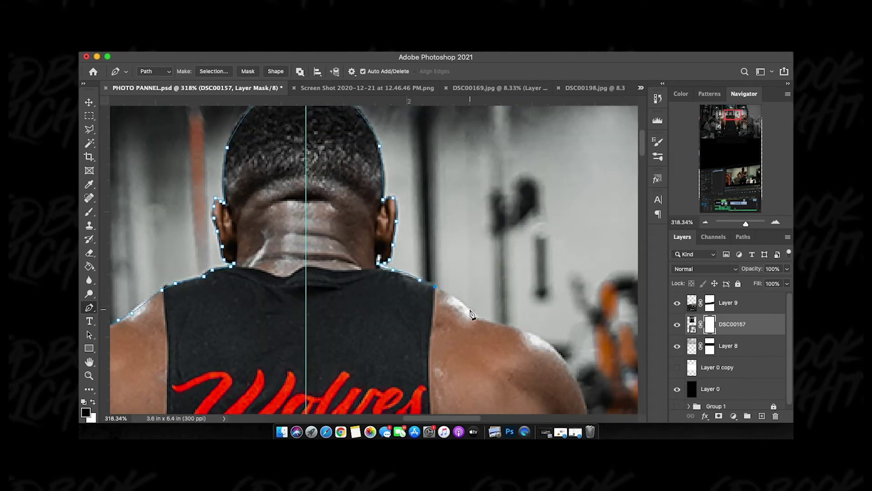
scroll(488, 327, "right", 3)
left_click(456, 308)
left_click(490, 367)
left_click(495, 394)
scroll(472, 287, "down", 5)
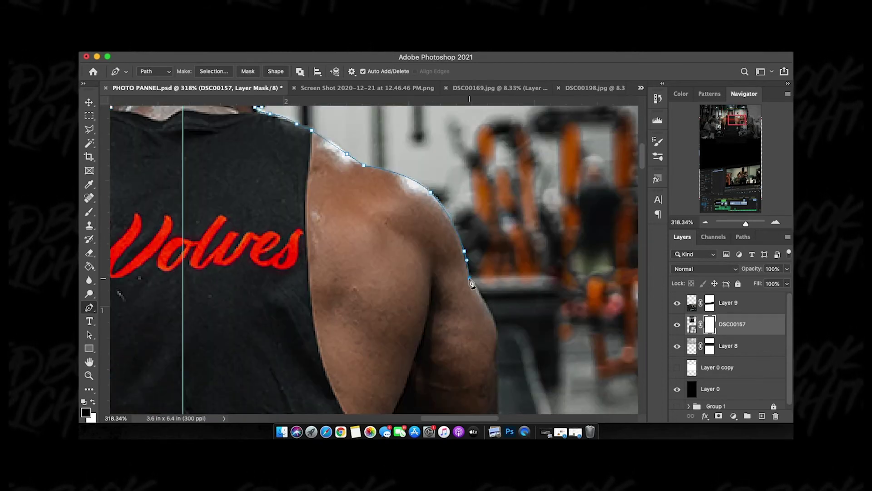
Continue the pen path down the man's right arm, around his hand and along his hip to the horizontal guide
left_click(475, 283)
left_click(476, 323)
scroll(476, 323, "down", 2)
left_click(465, 313)
scroll(464, 313, "down", 5)
left_click(430, 252)
left_click(415, 289)
left_click(395, 317)
left_click(386, 325)
left_click(357, 356)
scroll(357, 356, "down", 3)
left_click(362, 307)
left_click(358, 332)
scroll(358, 333, "down", 3)
left_click(360, 328)
left_click(374, 374)
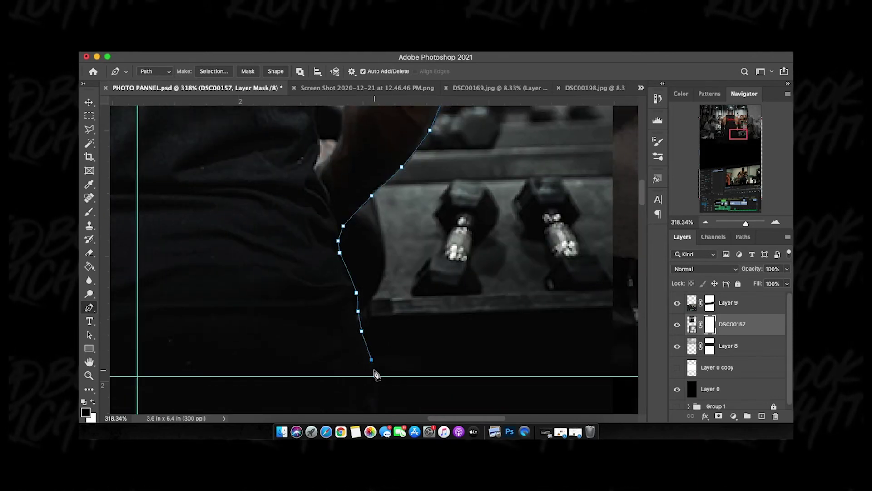
Close the body outline and use it as a selection on DSC00157's mask to cut the man out of his background
scroll(377, 379, "down", 2)
scroll(288, 295, "up", 1)
right_click(291, 293)
left_click(374, 328)
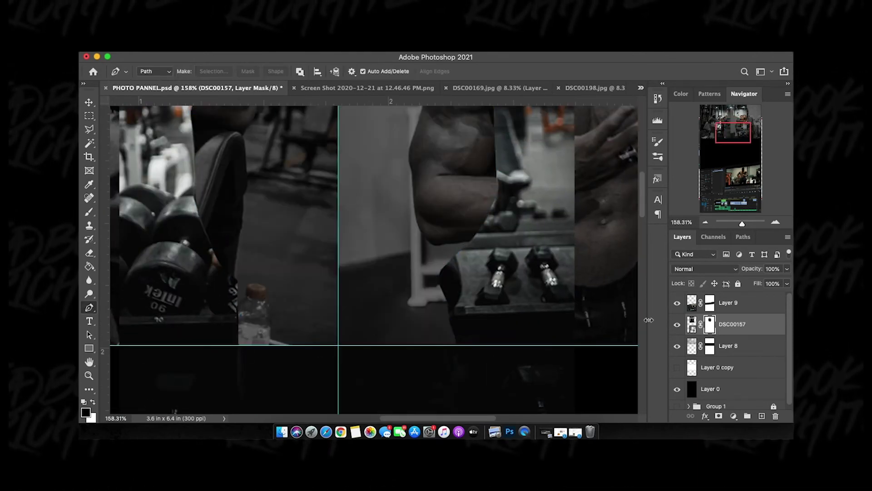
Trace the background gap between the man's right arm and his tank top with a closed pen path
left_click(427, 241)
left_click(440, 228)
left_click(441, 211)
left_click(445, 195)
left_click(449, 182)
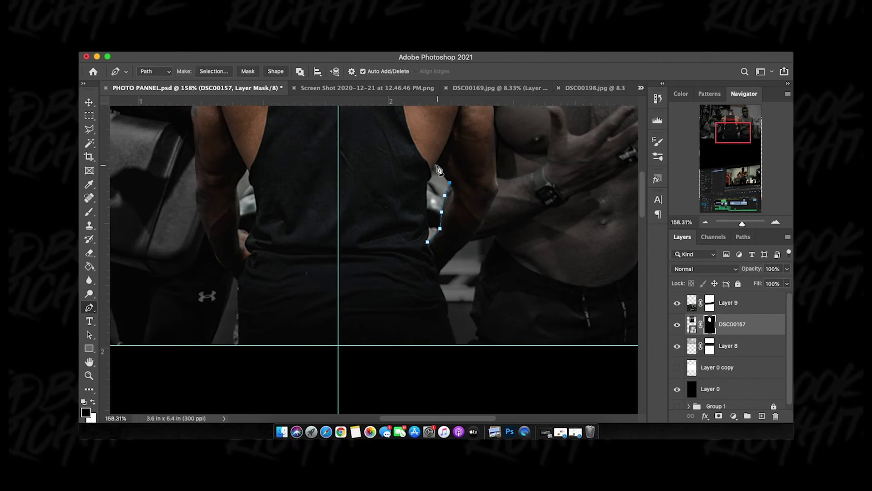
left_click(427, 241)
Fill the right-arm gap path with black on DSC00157's mask to hide the background there
right_click(430, 242)
left_click(454, 273)
left_click(457, 191)
left_click(437, 208)
left_click(485, 190)
right_click(434, 193)
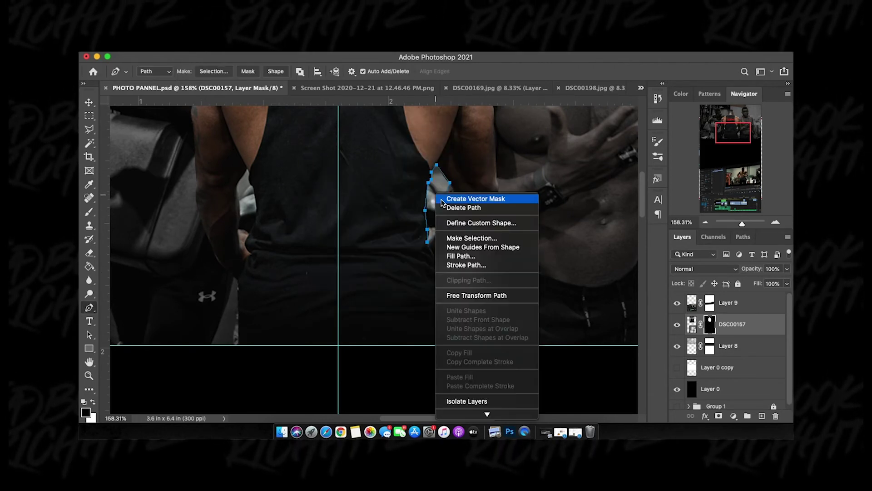
left_click(457, 258)
left_click(496, 191)
Outline the gap between the man's left arm and tank top with the pen and fill it with black on the mask
left_click(249, 233)
left_click(258, 207)
left_click(253, 186)
left_click(237, 186)
left_click(240, 206)
left_click(240, 231)
left_click(248, 169)
right_click(248, 200)
left_click(272, 265)
left_click(495, 193)
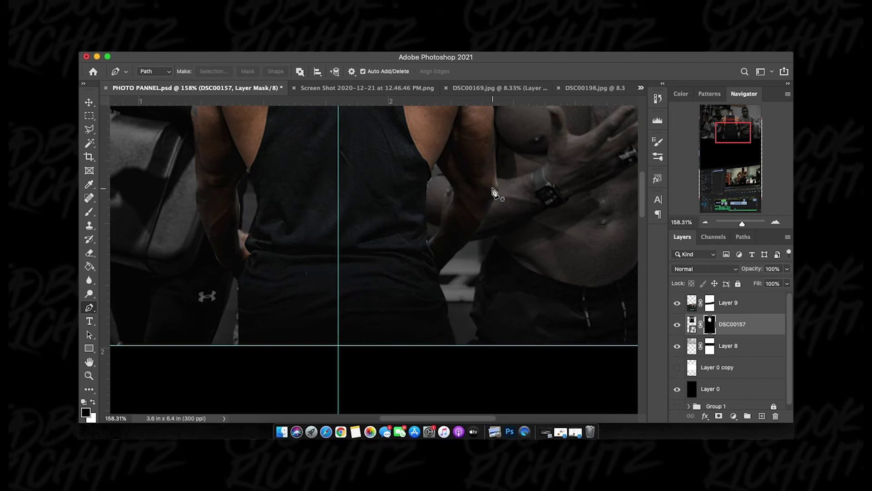
Paint a soft black shadow behind the man's head and shoulders on Layer 10 using an enlarged soft brush
scroll(436, 246, "down", 5)
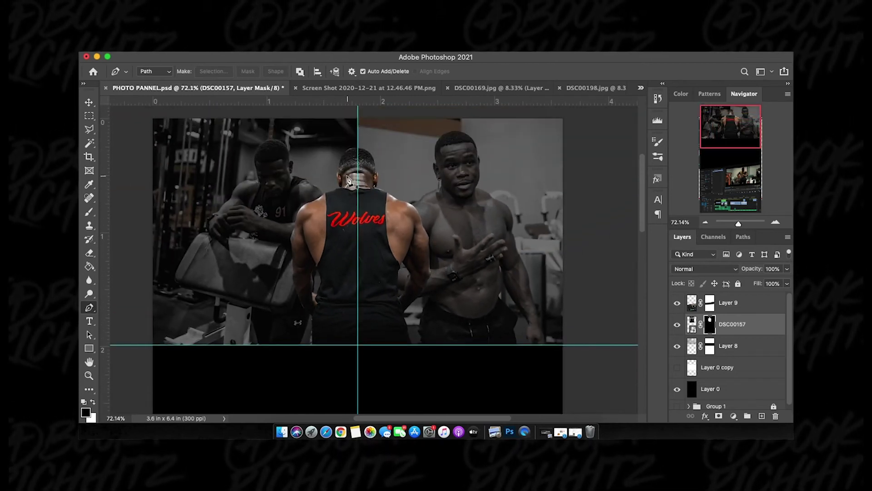
scroll(348, 172, "up", 4)
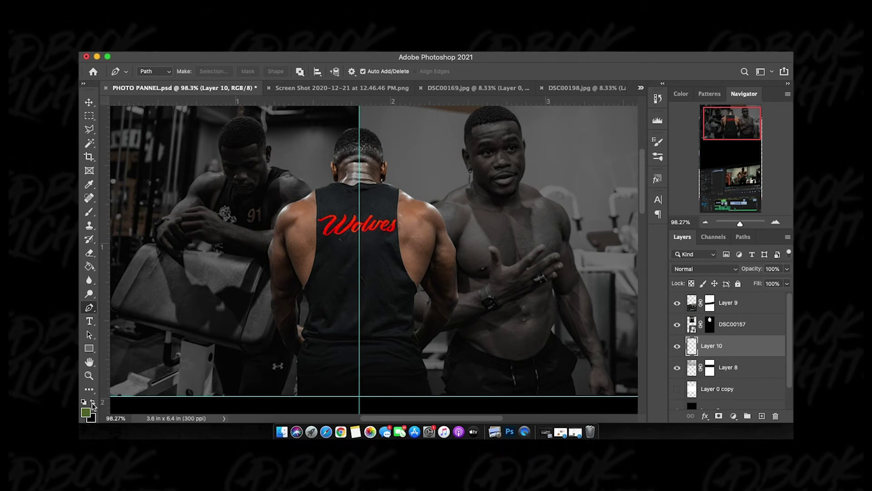
left_click(90, 211)
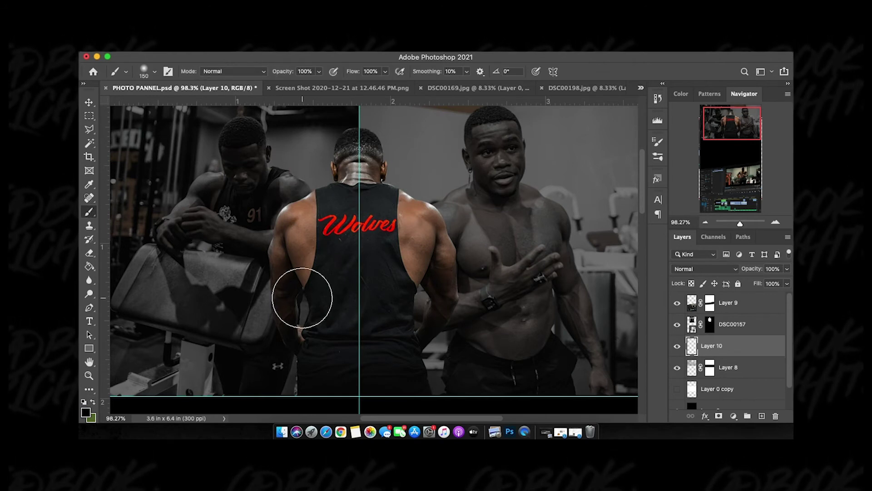
scroll(400, 316, "down", 3)
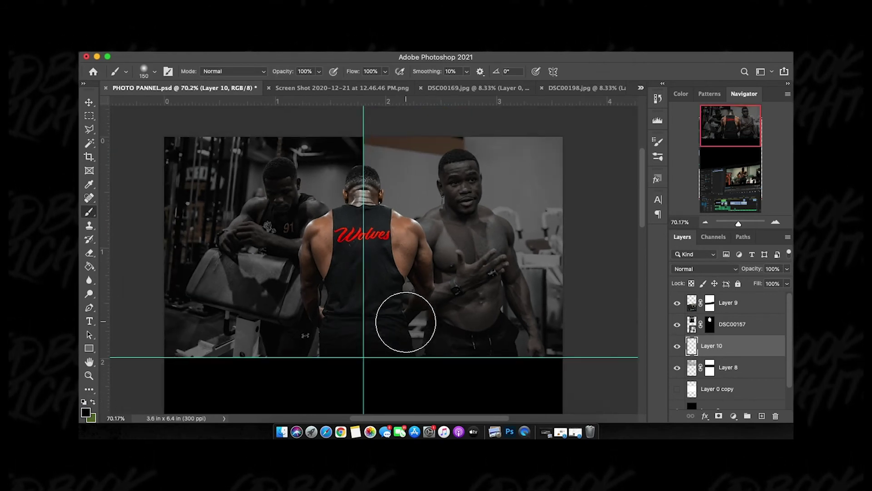
key("bracketright")
key("bracketright")
key("bracketright")
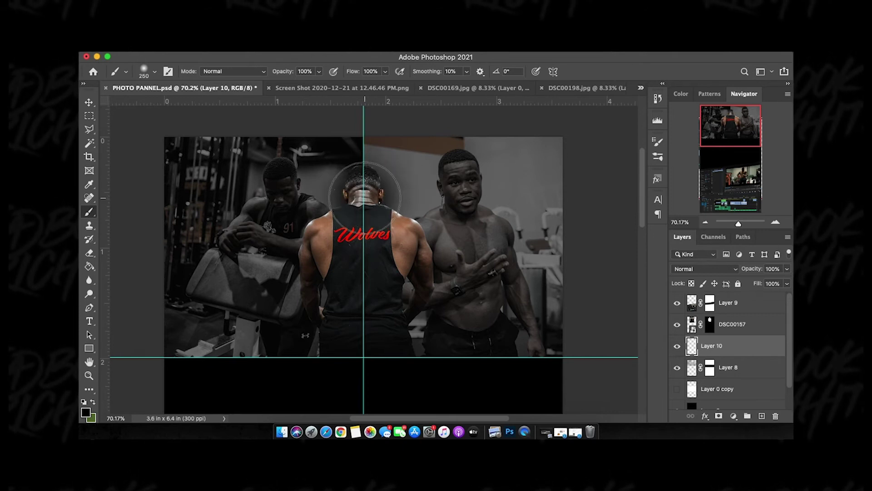
mouse_move(334, 275)
left_mouse_down()
mouse_move(341, 334)
mouse_move(384, 333)
mouse_move(399, 270)
mouse_move(367, 224)
left_mouse_up()
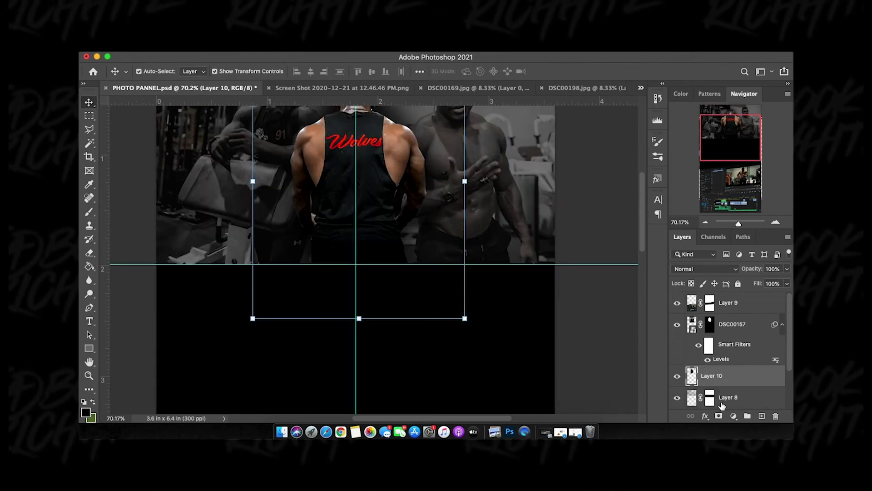
Add a mask to Layer 10 and fill a rectangle below the horizontal guide with black to hide the shadow there
left_click(719, 416)
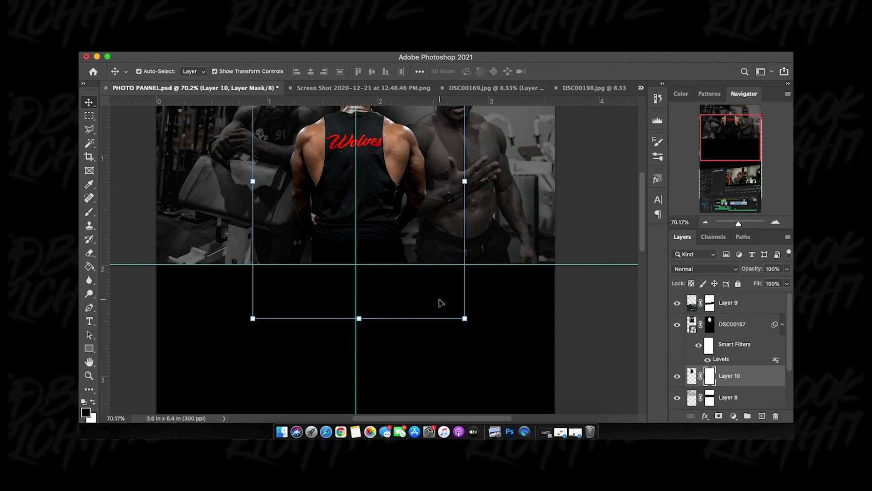
left_click(89, 117)
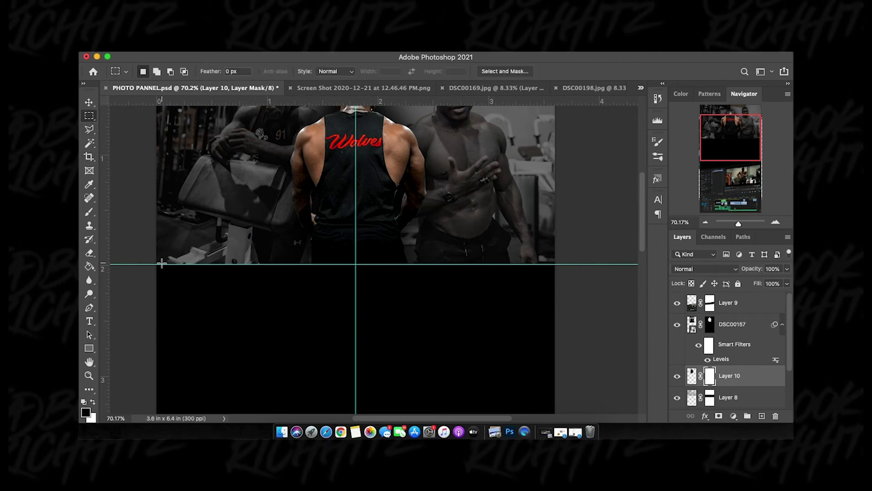
left_click_drag(158, 264, 561, 368)
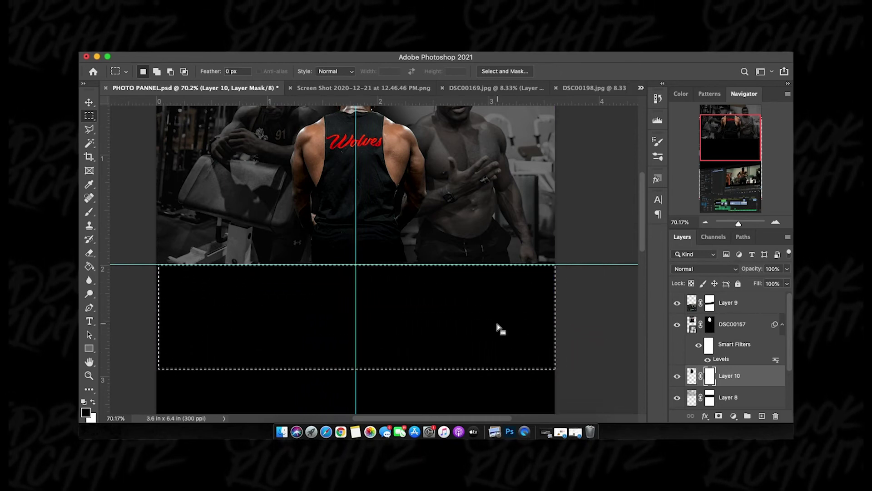
right_click(475, 319)
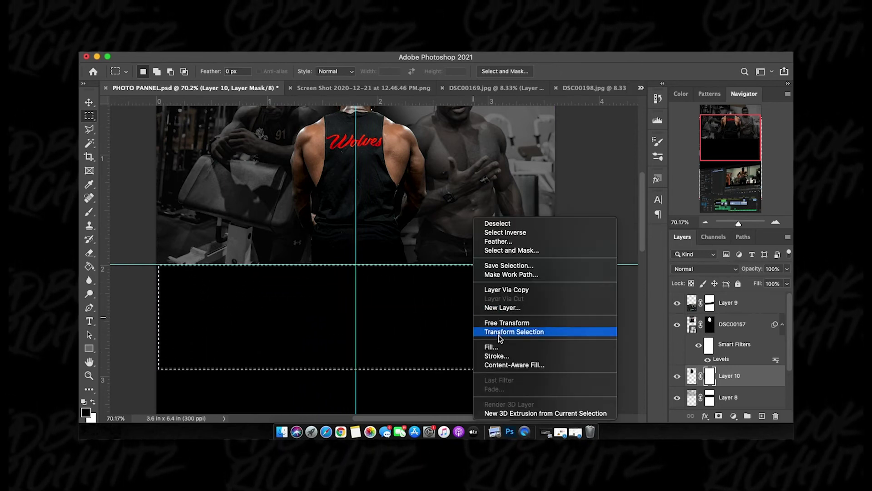
left_click(499, 349)
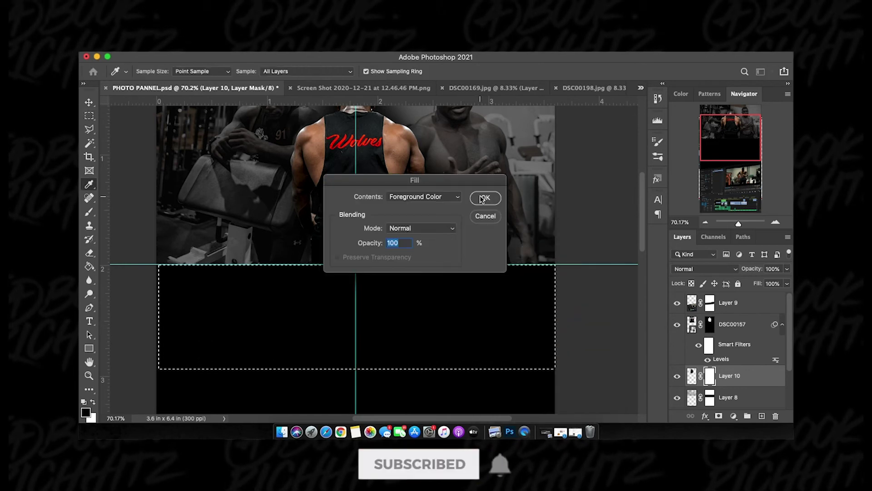
left_click(488, 197)
left_click(404, 258)
Make Layer 9 the active layer
scroll(404, 258, "down", 5)
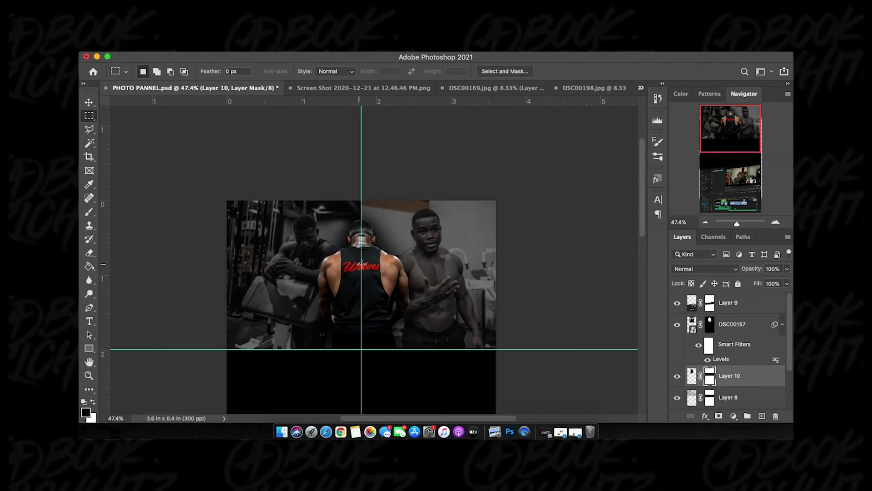
scroll(309, 277, "up", 6)
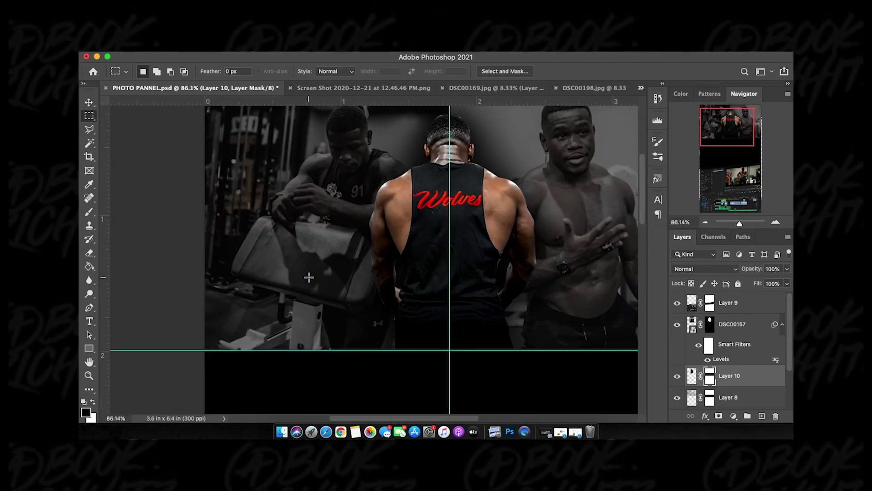
scroll(367, 243, "right", 5)
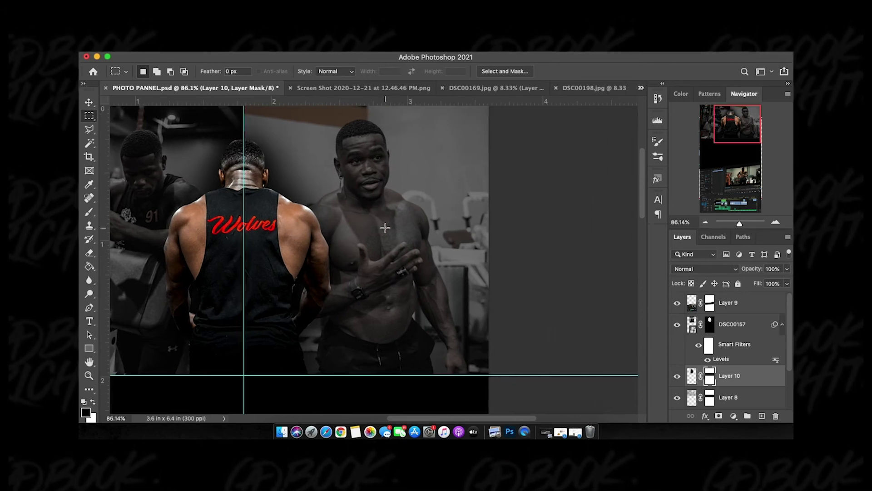
scroll(307, 232, "left", 6)
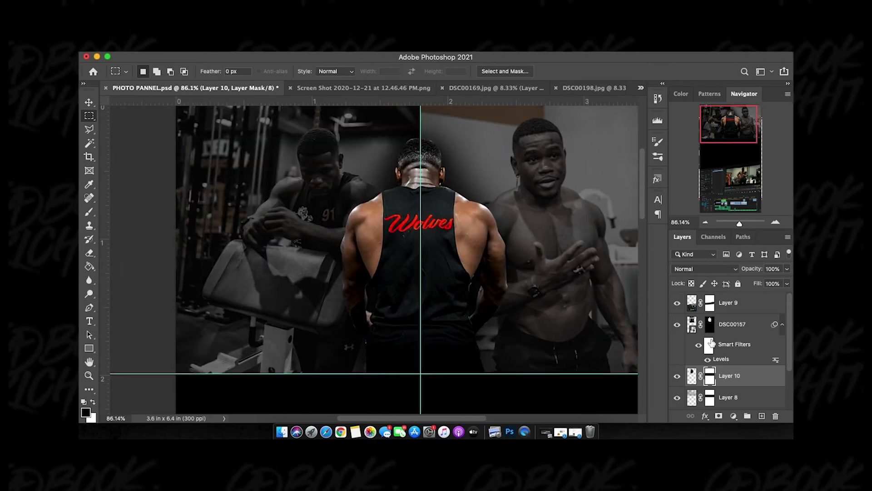
left_click(742, 305)
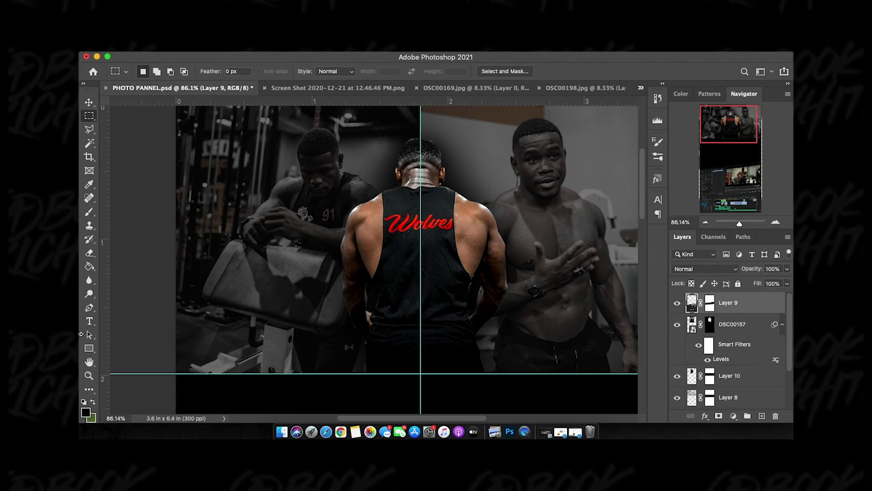
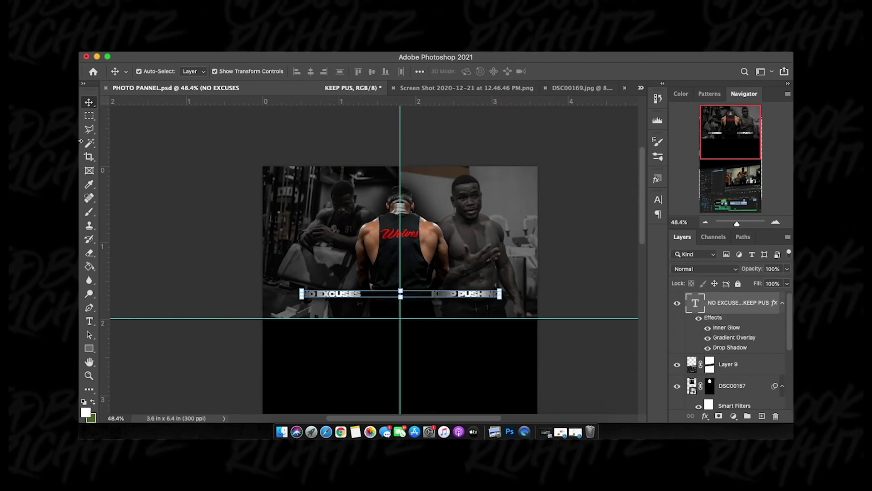
Select the photo area above the horizontal guide and add a new empty layer directly above Layer 0 copy
left_click(90, 116)
left_click_drag(263, 167, 567, 319)
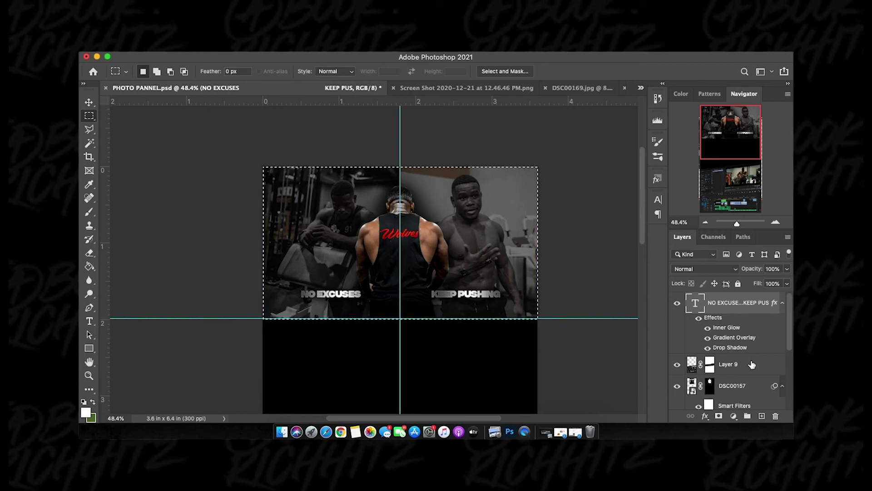
scroll(749, 368, "down", 5)
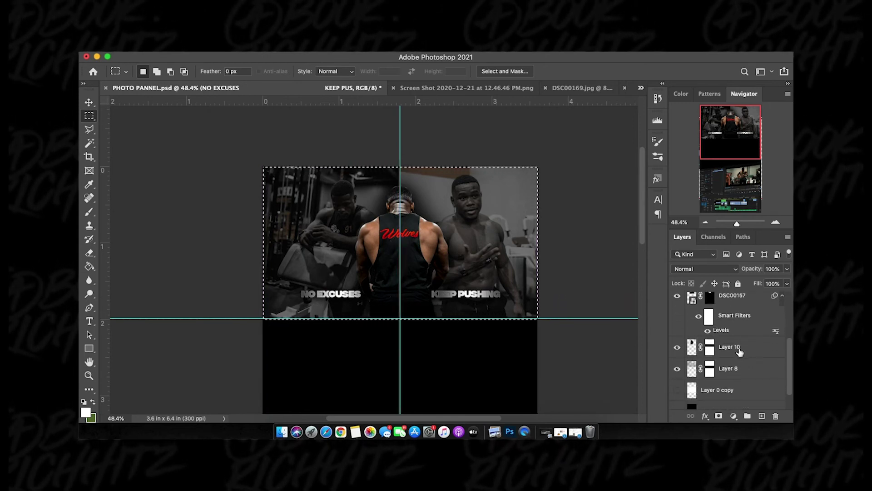
left_click(743, 373)
left_click(757, 391)
left_click(762, 416)
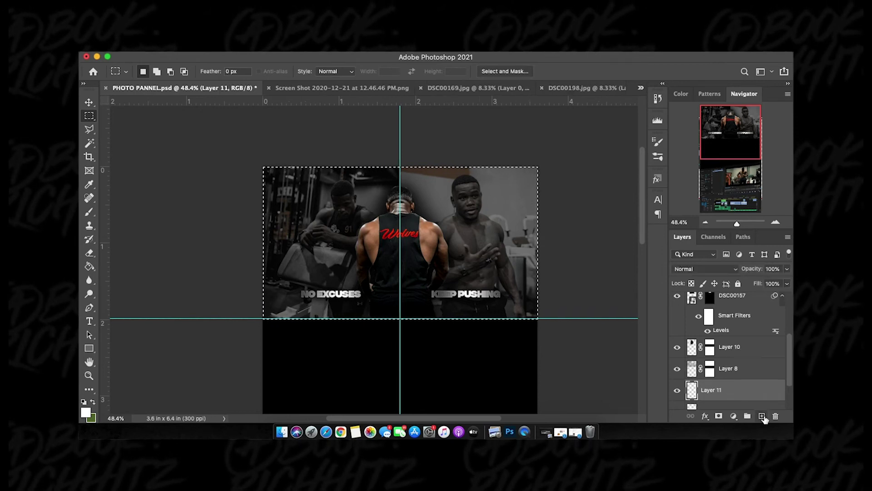
Set the foreground colour to red ff0700, sampled from the Wolves lettering on the tank top
left_click(88, 414)
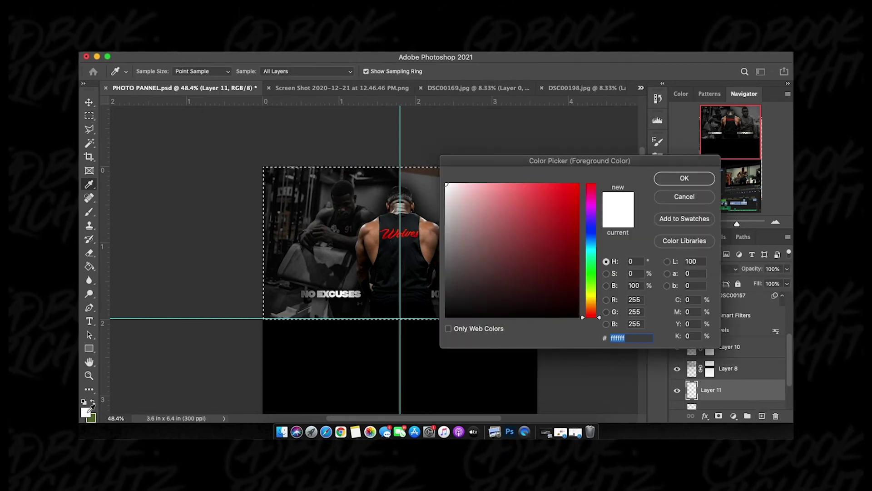
left_click(390, 234)
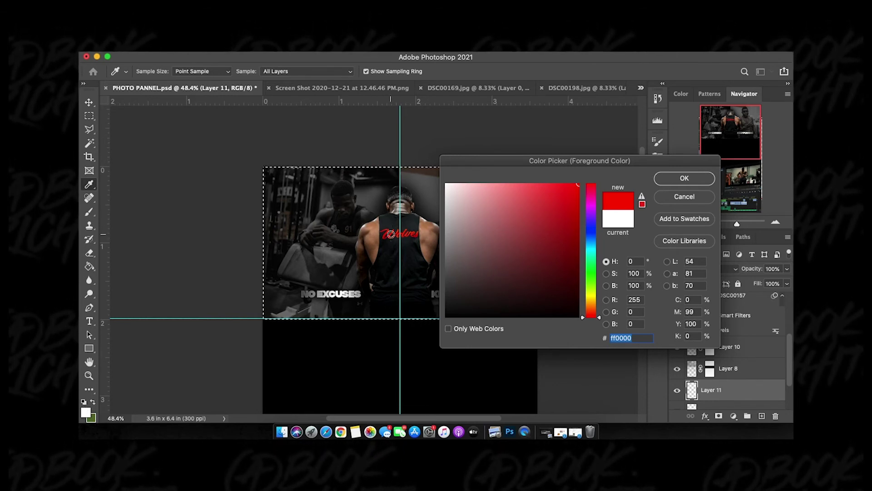
left_click(390, 233)
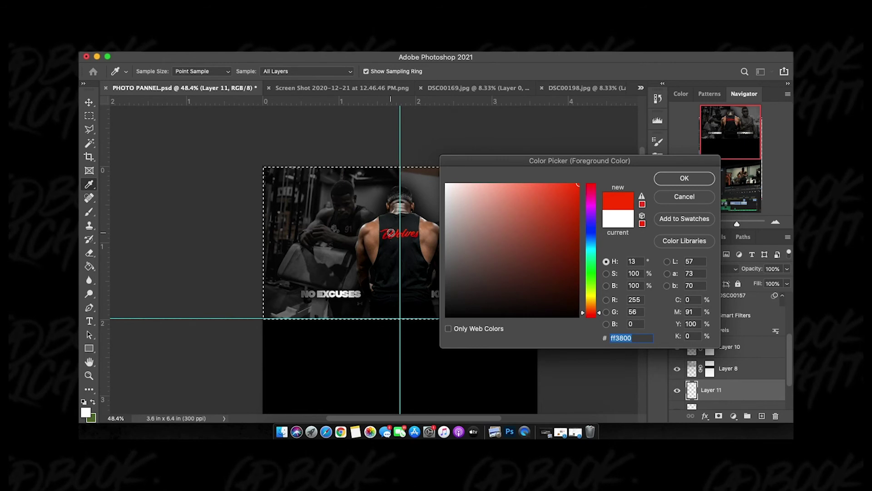
left_click(392, 235)
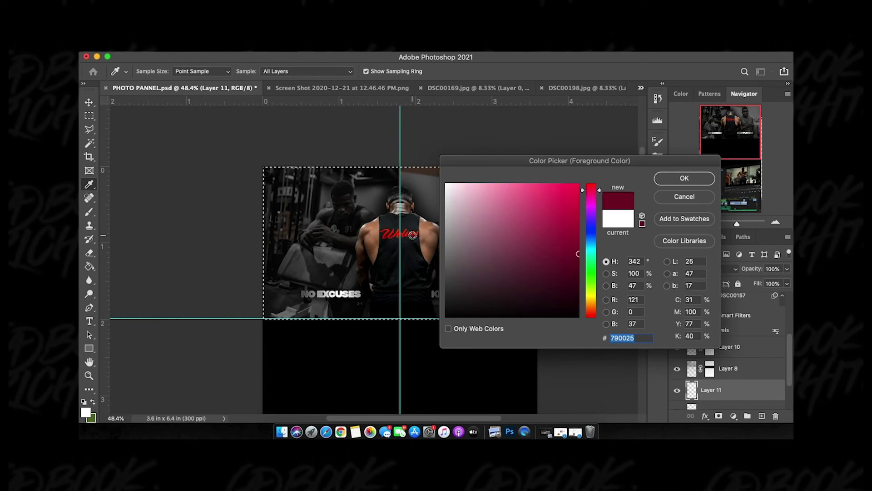
left_click(412, 235)
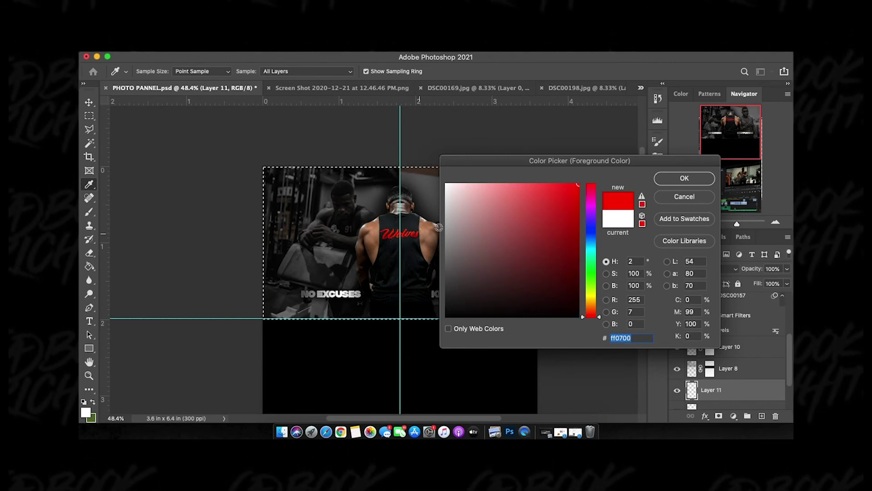
left_click(677, 182)
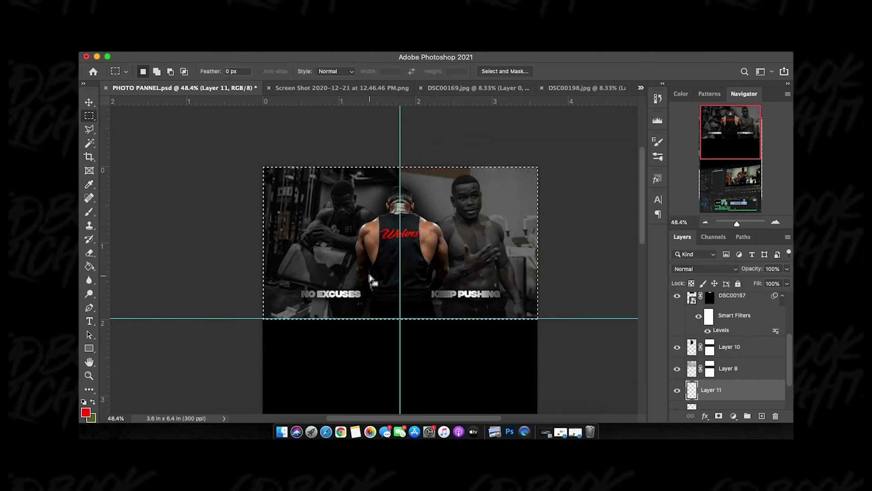
Choose a rough-edged textured brush at size 800, clear the selection and paint red over the lower photo area on Layer 11
left_click(89, 212)
left_click(154, 72)
left_click(136, 318)
key("ctrl+d")
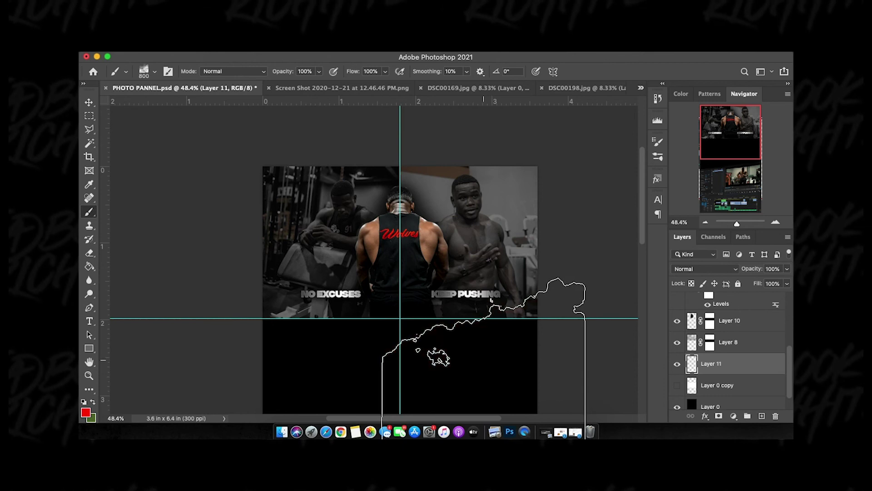
left_click(482, 364)
scroll(484, 368, "down", 5)
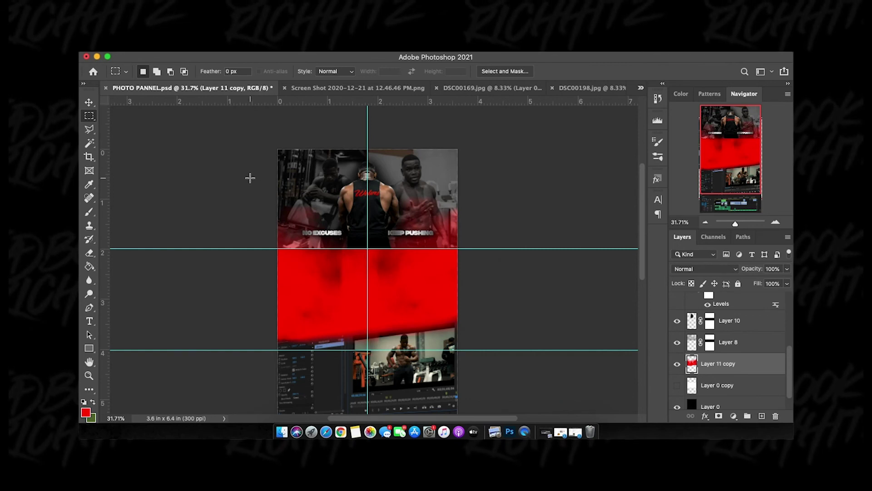
Copy the red paint above the horizontal guide to its own layer and delete Layer 11 copy
left_click_drag(243, 163, 494, 254)
left_click_drag(277, 161, 486, 246)
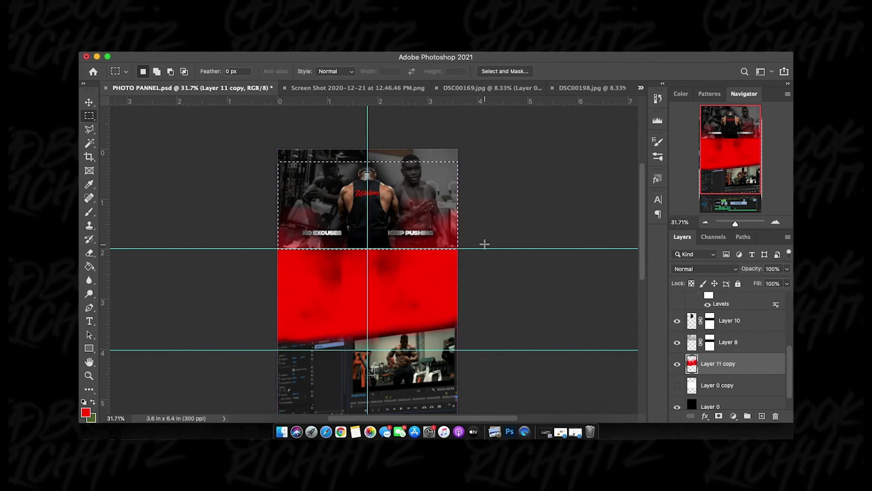
key("super+j")
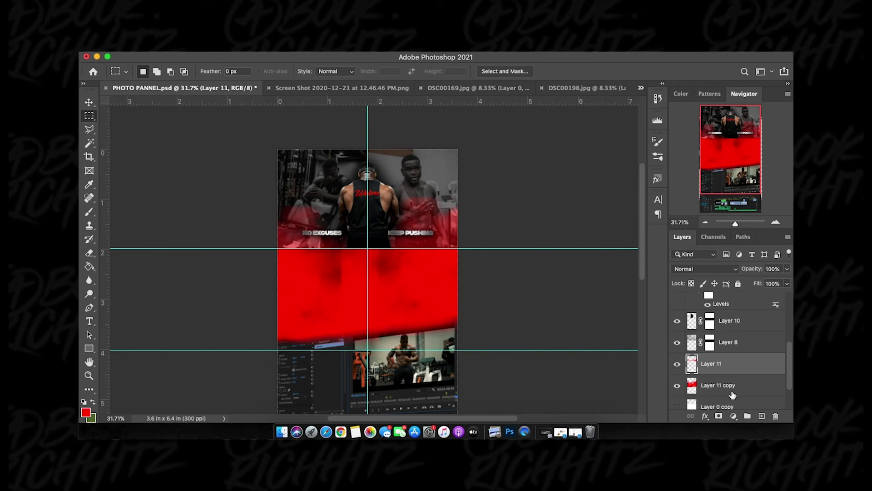
left_click_drag(740, 386, 776, 416)
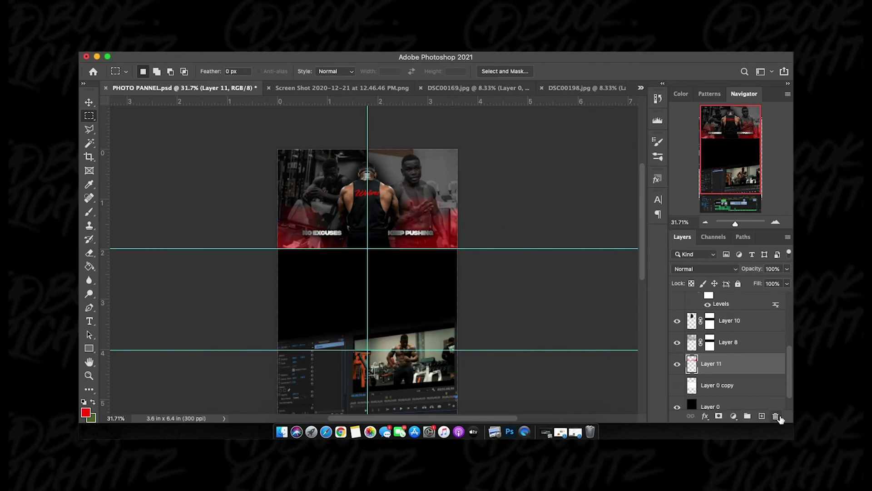
scroll(497, 294, "up", 3)
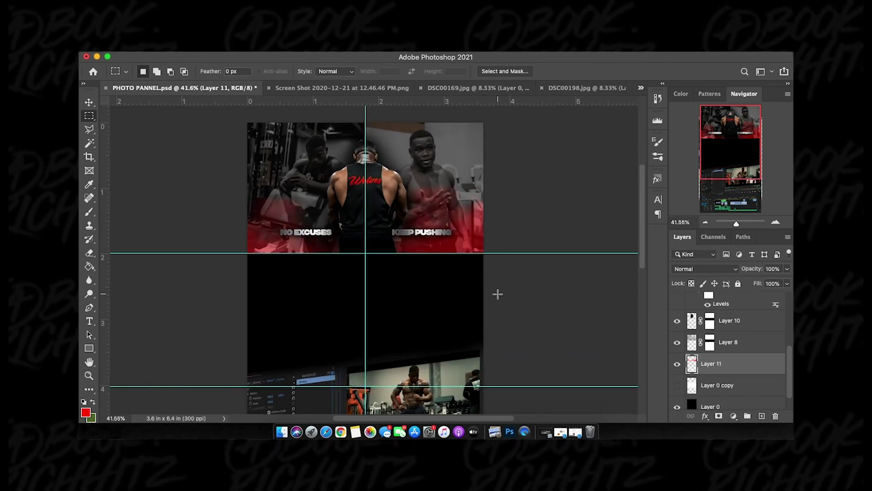
On Layer 0, select the full-width area between the two horizontal guides and delete its black fill
key("v")
scroll(731, 355, "down", 1)
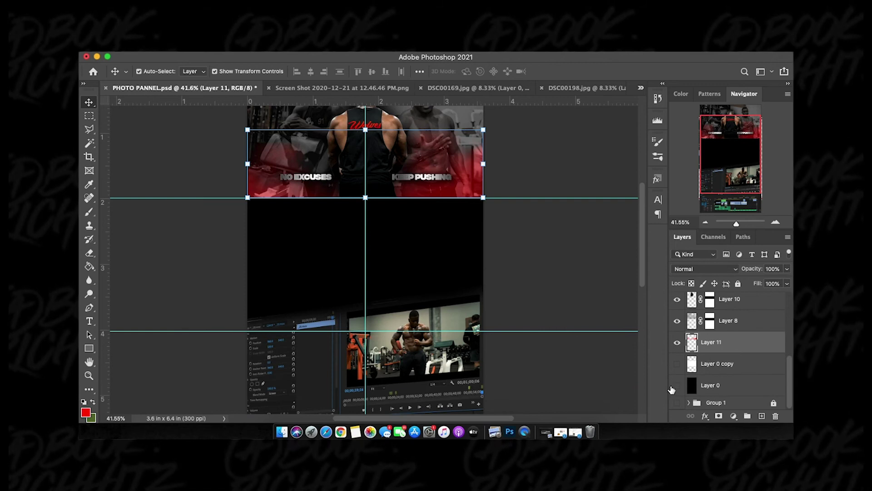
left_click(677, 386)
left_click(677, 386)
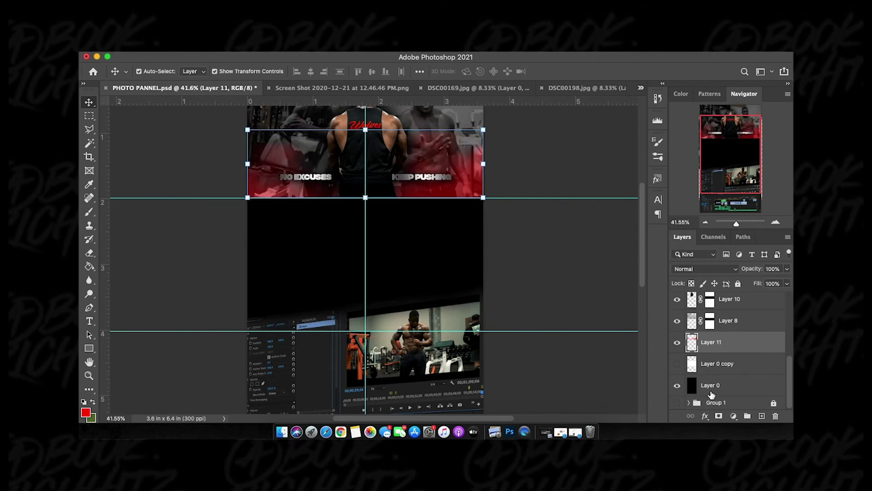
left_click(715, 387)
scroll(558, 312, "down", 2)
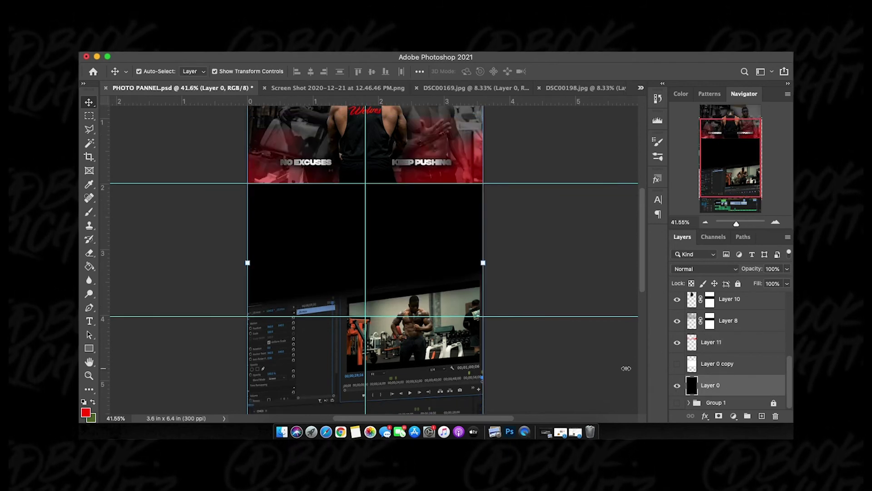
left_click(89, 116)
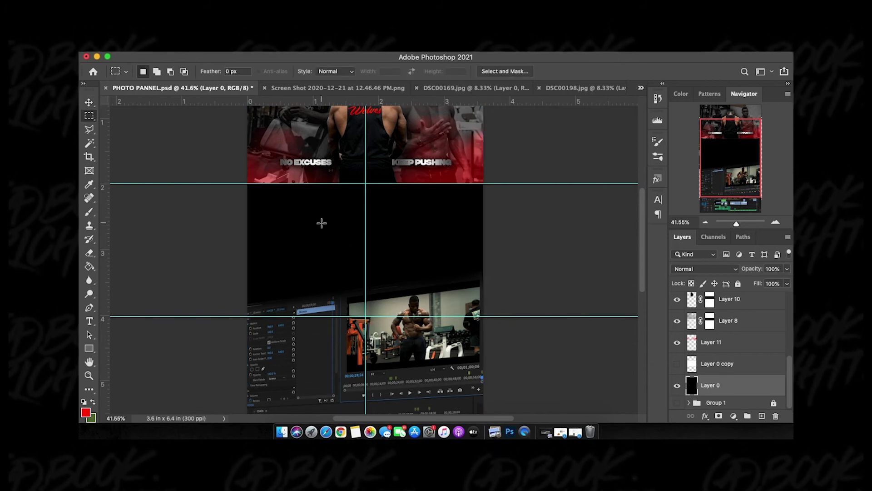
left_click_drag(244, 185, 498, 315)
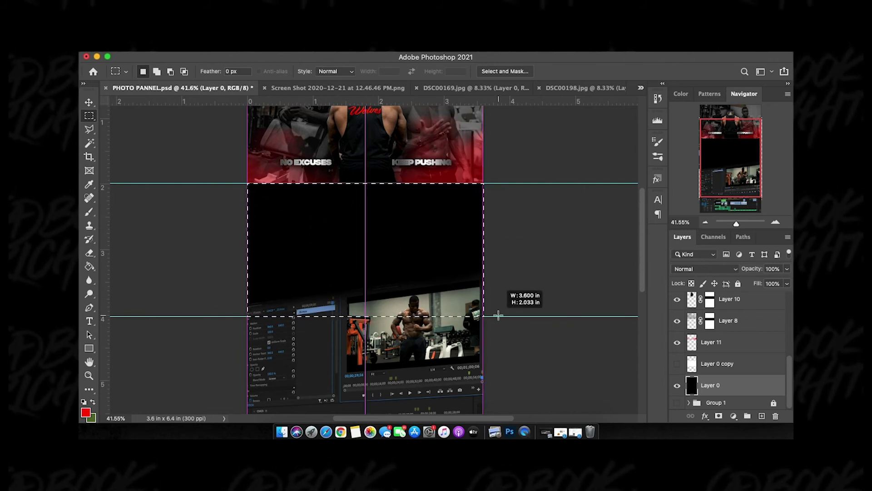
left_click_drag(499, 315, 498, 315)
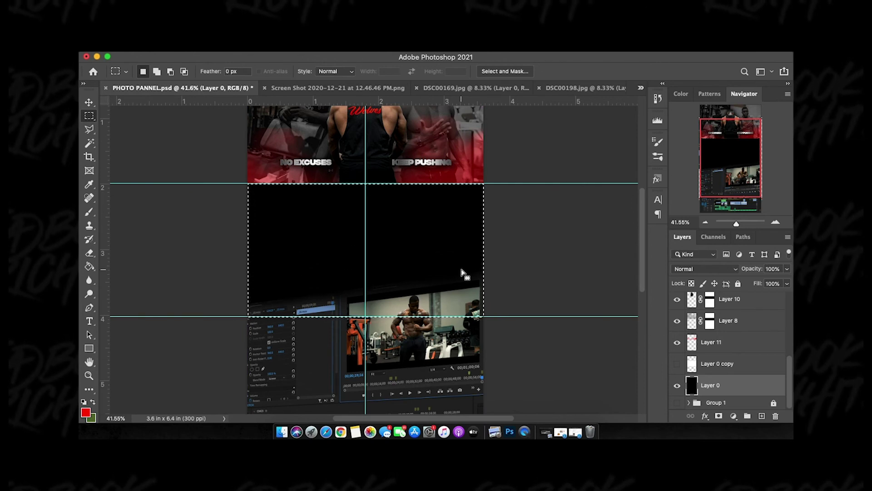
key("Delete")
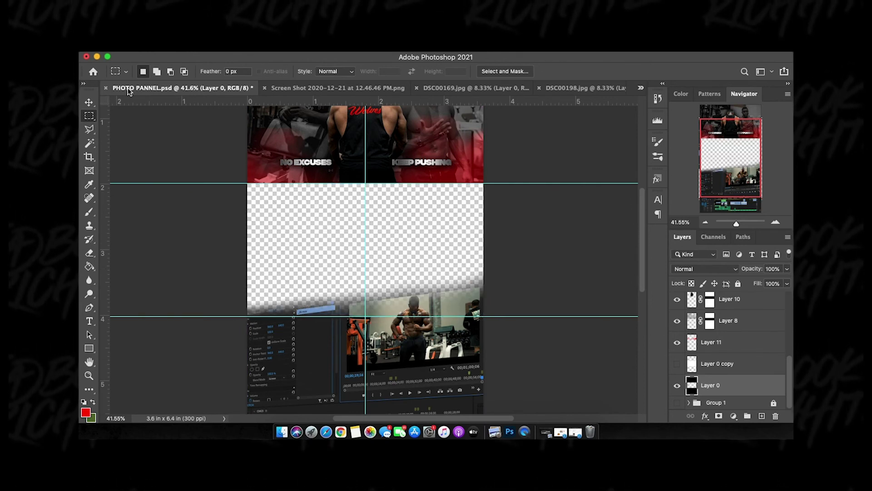
left_click(89, 103)
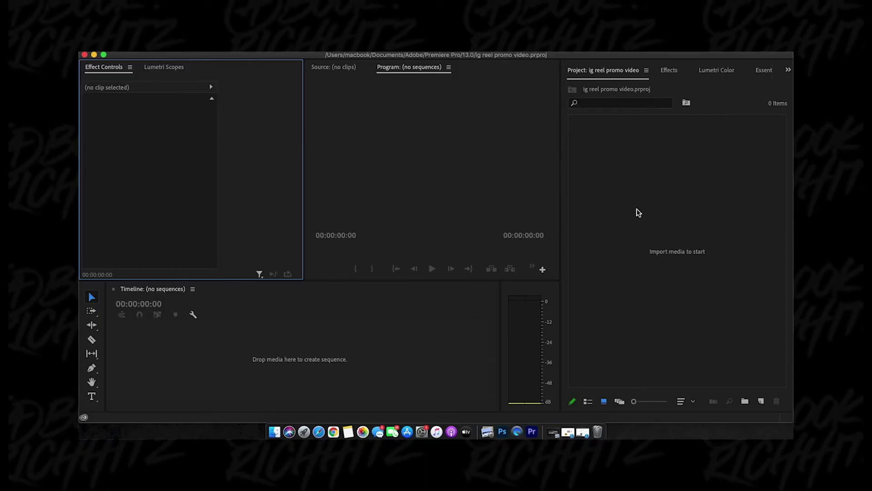
Switch to Premiere Pro and import fitness-ig-reel-boarder.png from the IG REEL BORDER folder on the Desktop after previewing it
left_click(638, 212)
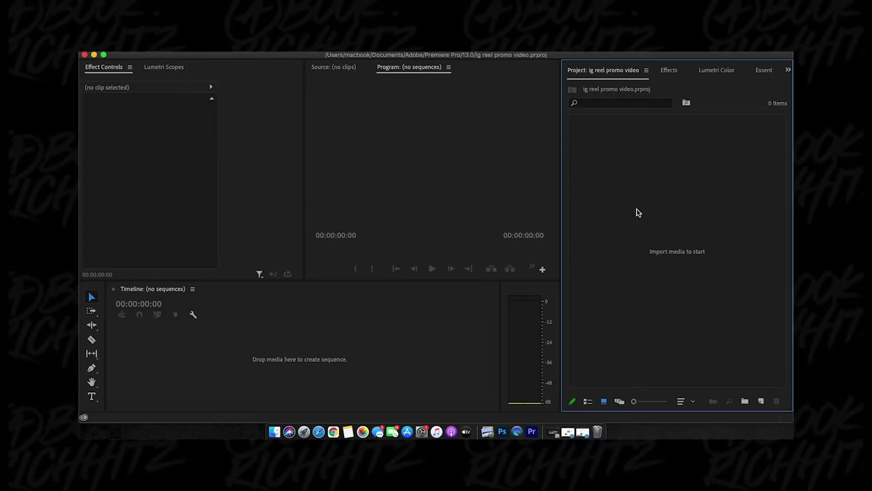
double_click(638, 212)
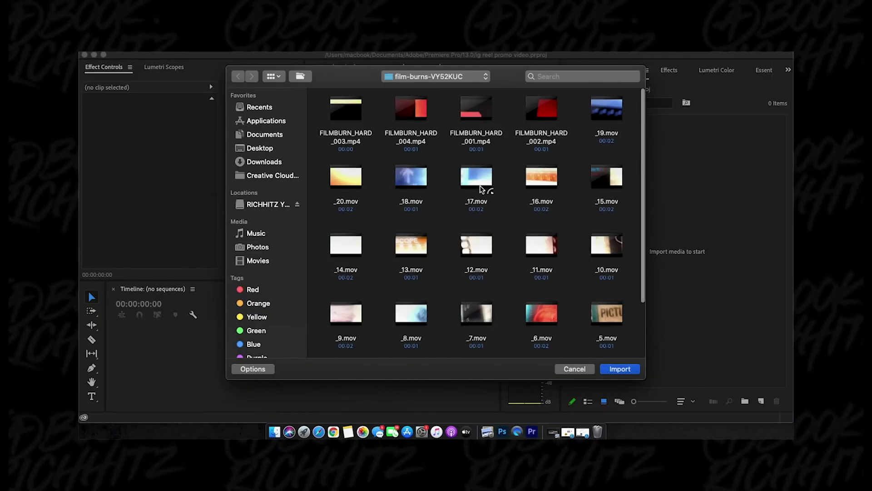
left_click(241, 204)
left_click(254, 148)
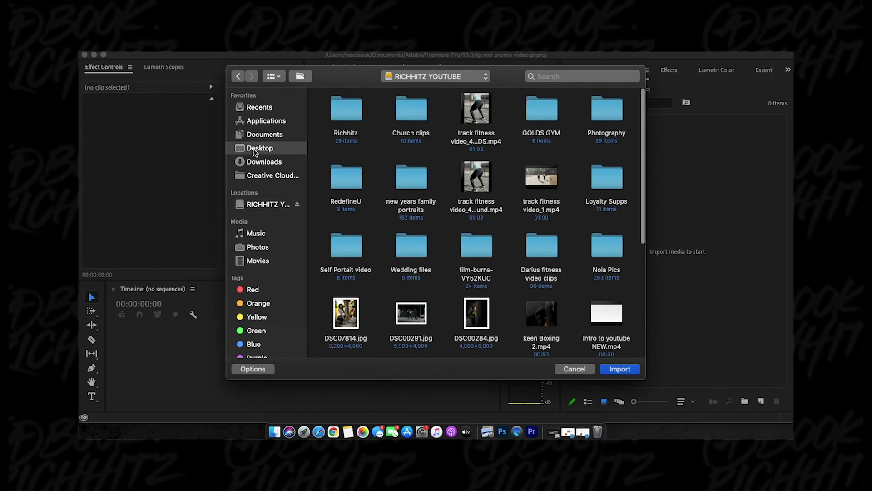
double_click(342, 116)
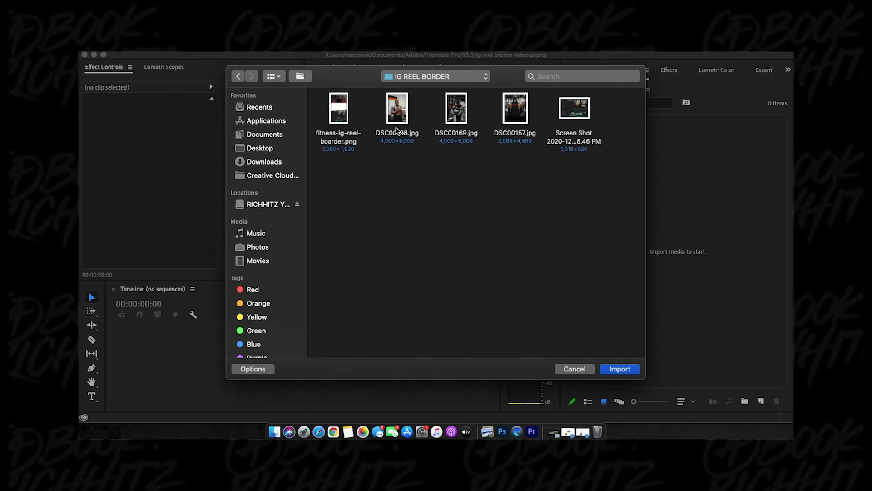
left_click(344, 114)
key("space")
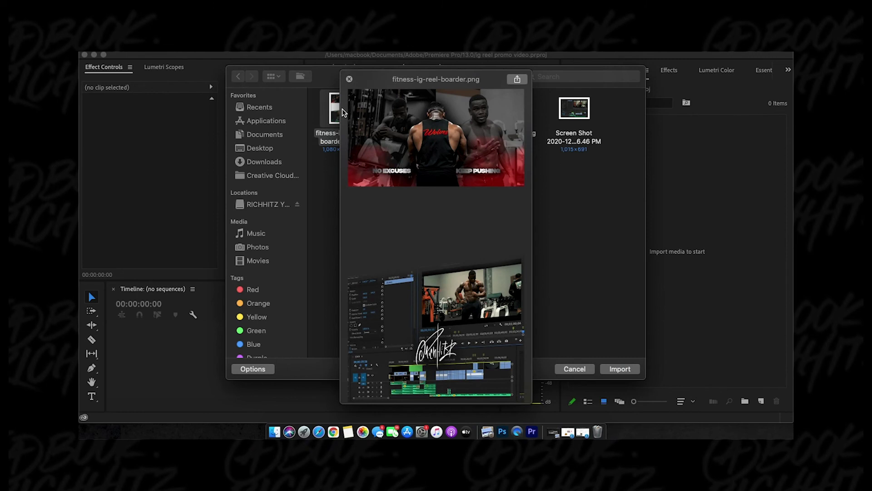
key("space")
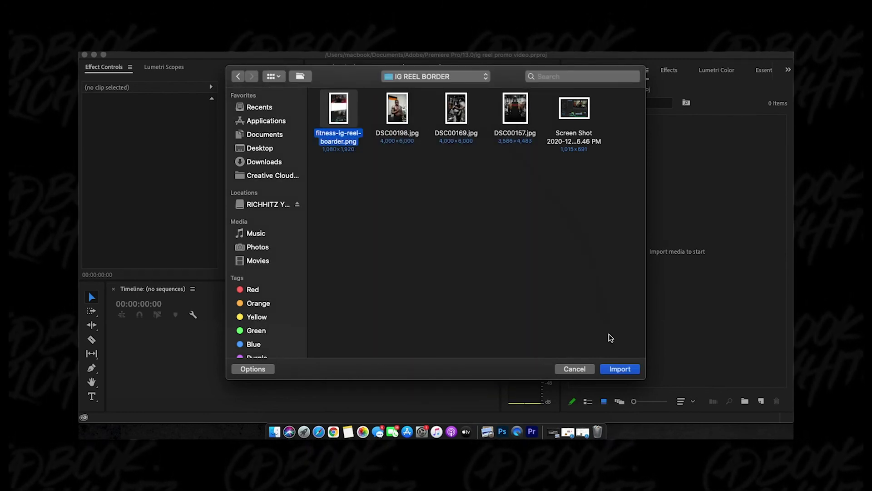
left_click(627, 368)
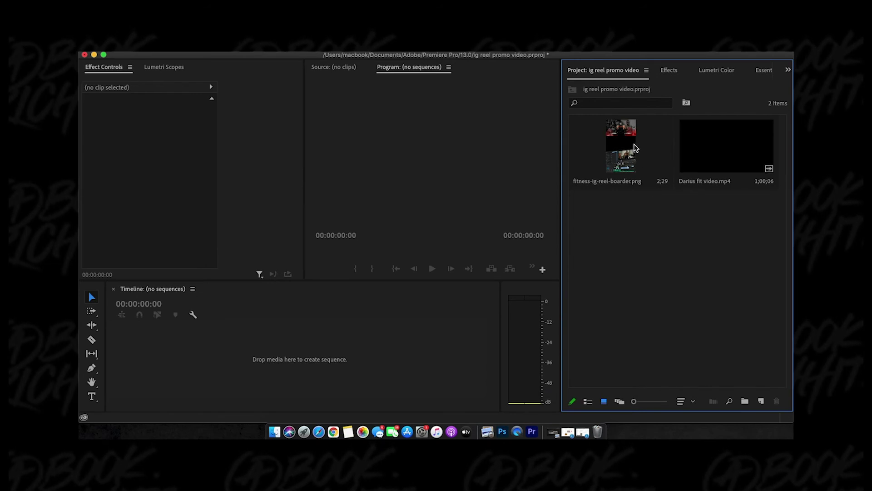
Create a sequence from fitness-ig-reel-boarder.png and move the border clip up to track V2
left_click(632, 158)
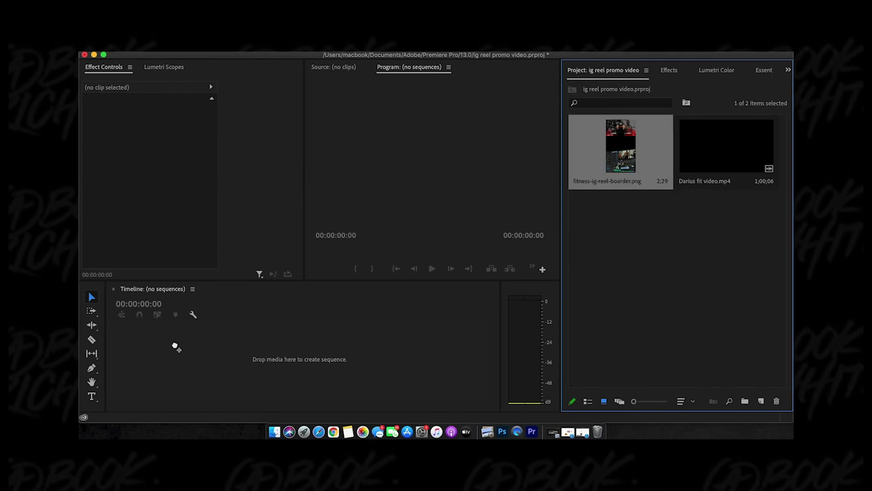
left_click_drag(142, 349, 141, 348)
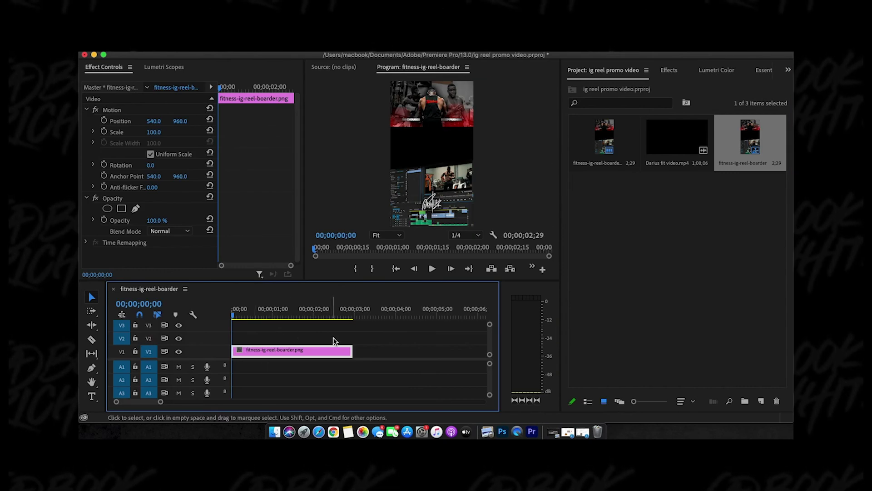
scroll(336, 343, "up", 2)
scroll(338, 344, "down", 2)
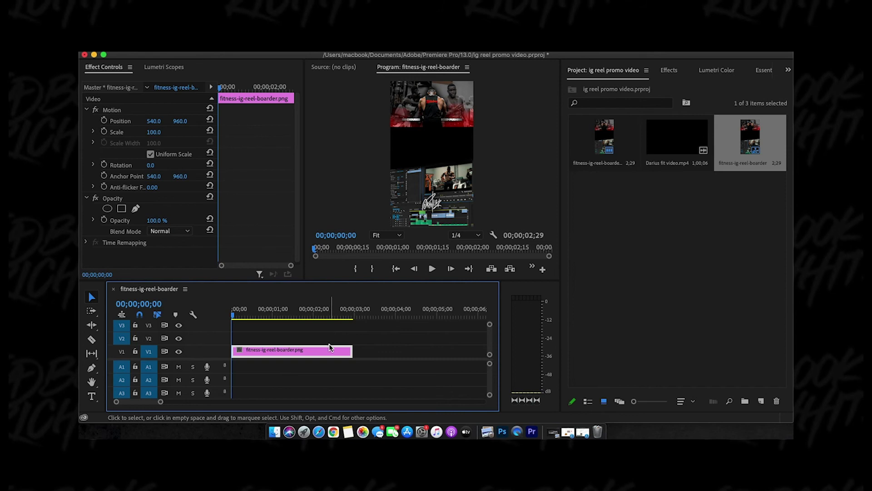
left_click_drag(329, 348, 329, 335)
Place the fitness video on V1 beneath the border and fit it into the gap at scale 106 and position 542.0, 862.4
left_click_drag(678, 136, 223, 367)
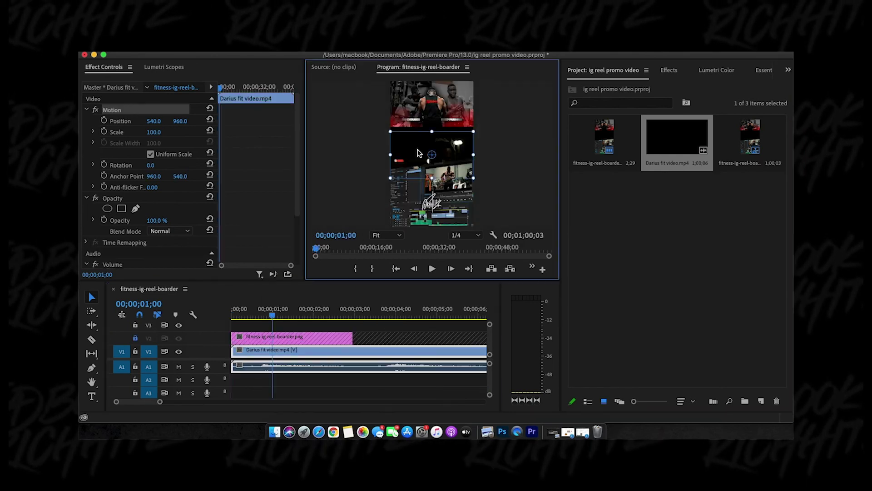
left_click_drag(419, 157, 419, 147)
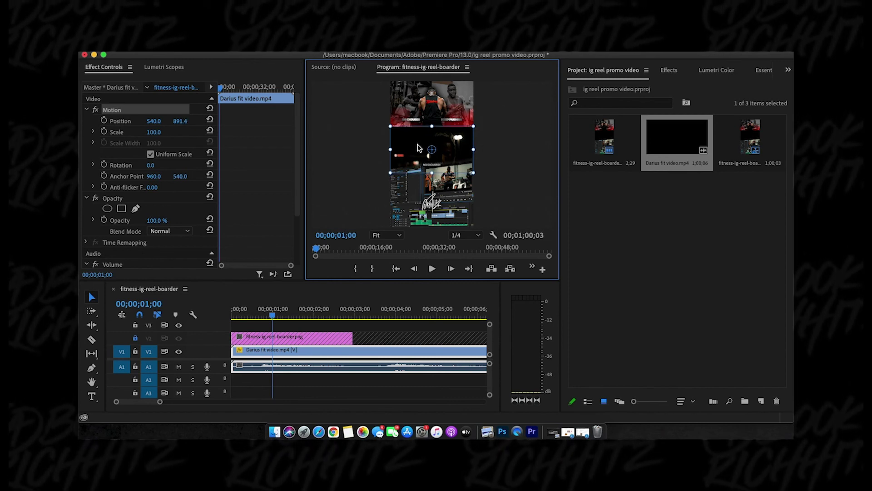
left_click(154, 132)
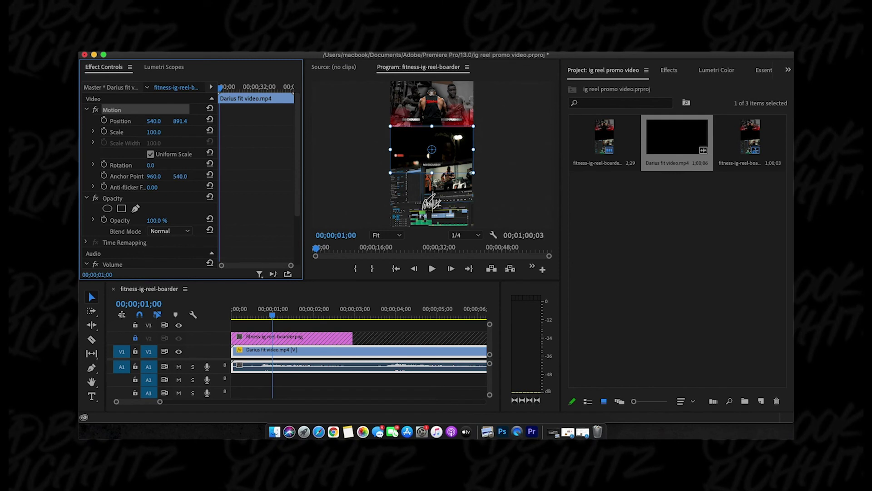
left_click_drag(154, 132, 156, 121)
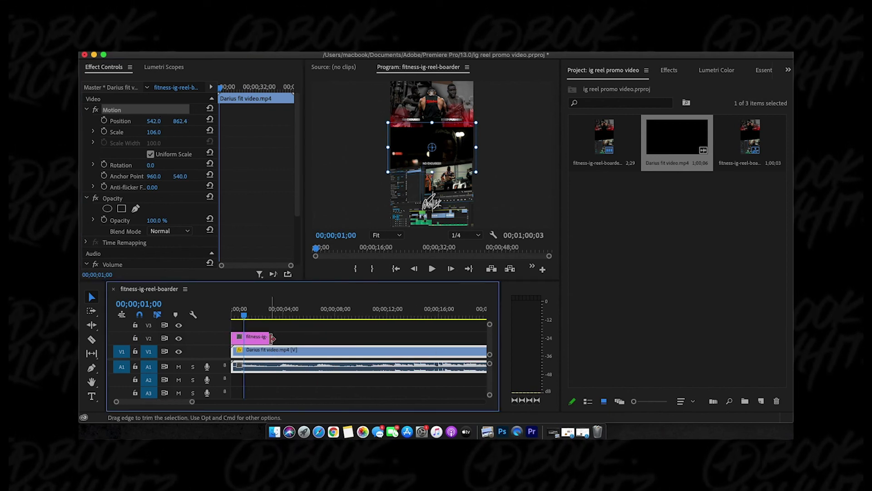
Extend the border clip on V2 so it ends at the playhead, set to 00;00;30;00
left_click_drag(267, 339, 354, 336)
left_click(331, 315)
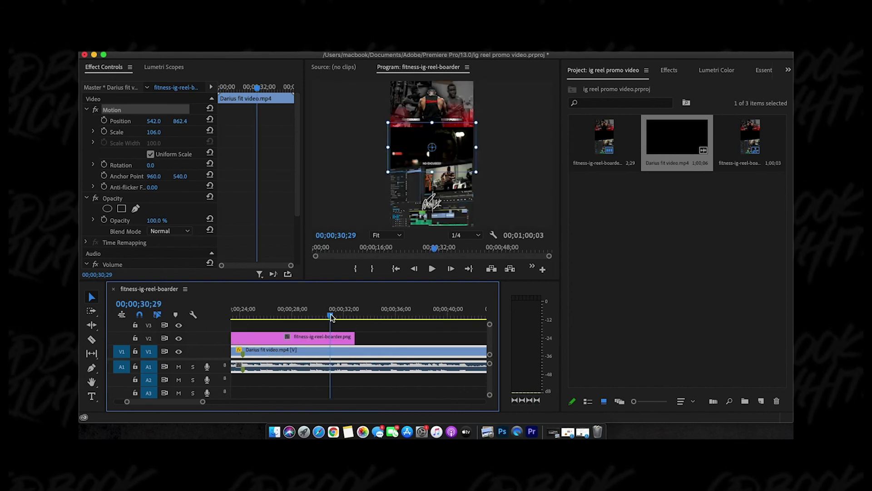
key("Left")
key("Left")
key("Left")
key("Left")
key("Left")
key("Left")
key("Left")
key("Left")
key("Left")
key("Left")
key("Left")
key("Left")
key("Left")
key("Left")
key("Left")
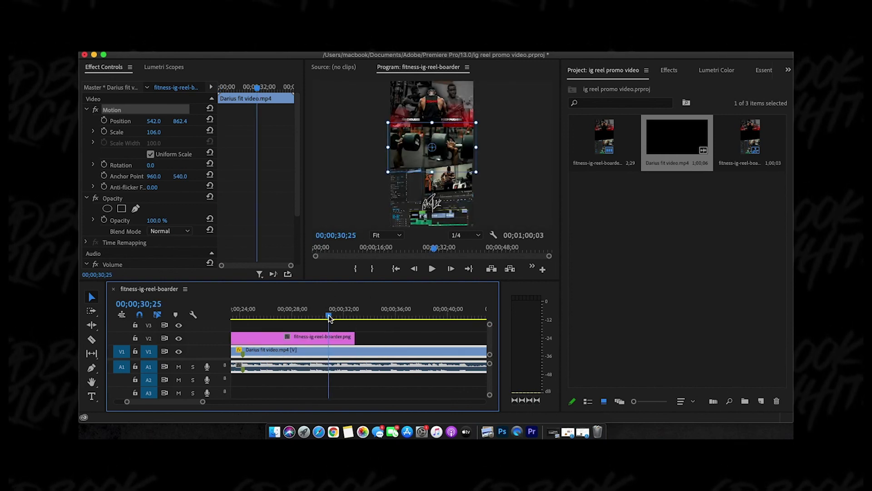
key("Left")
key("Left")
key("Left")
key("Left")
key("Left")
key("Left")
key("Left")
key("Left")
key("Left")
key("Left")
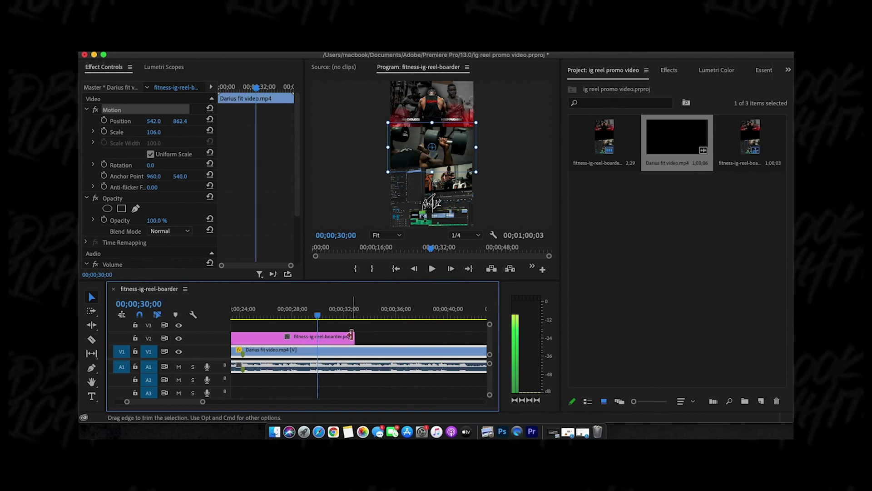
left_click_drag(354, 338, 317, 338)
Split the fitness video at 00;00;30;00 and delete the part after the cut
key("c")
left_click(317, 355)
key("v")
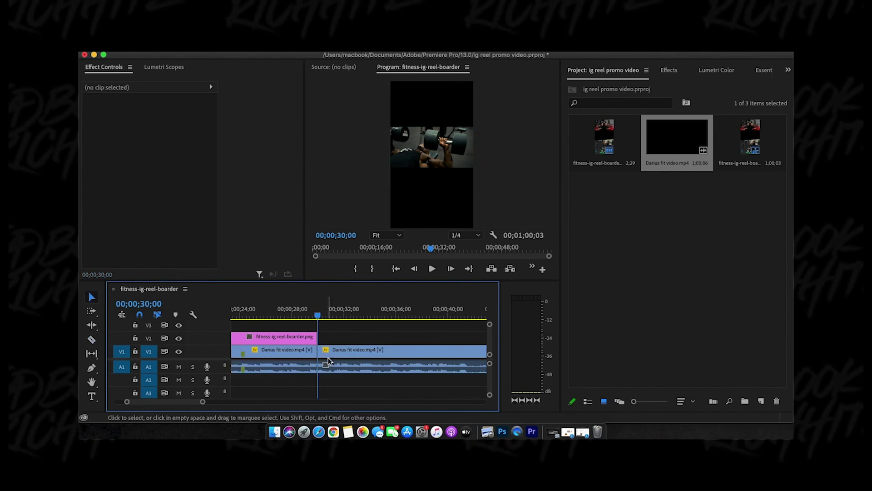
left_click(338, 351)
key("Delete")
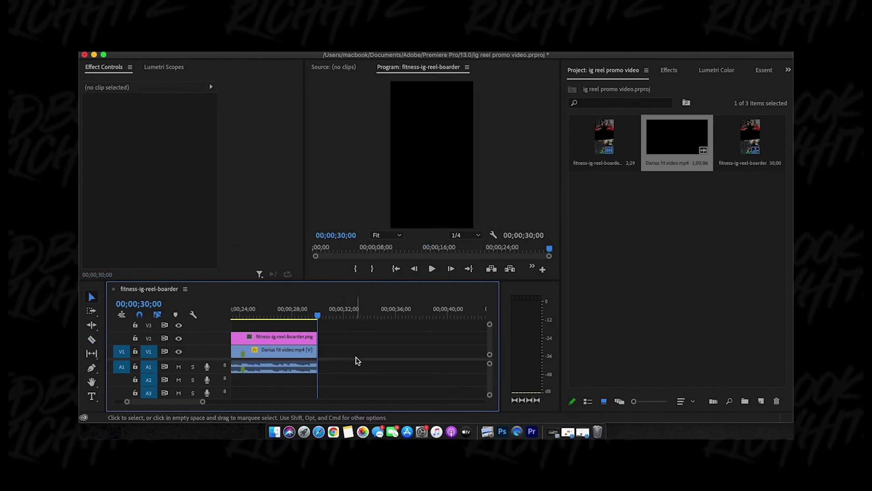
Open the media export settings for the fitness-ig-reel-boarder sequence
left_click(168, 47)
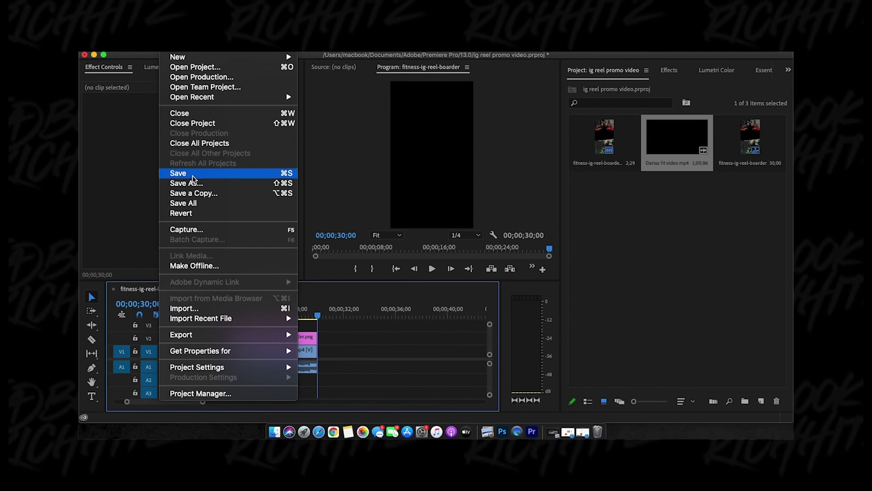
mouse_move(194, 336)
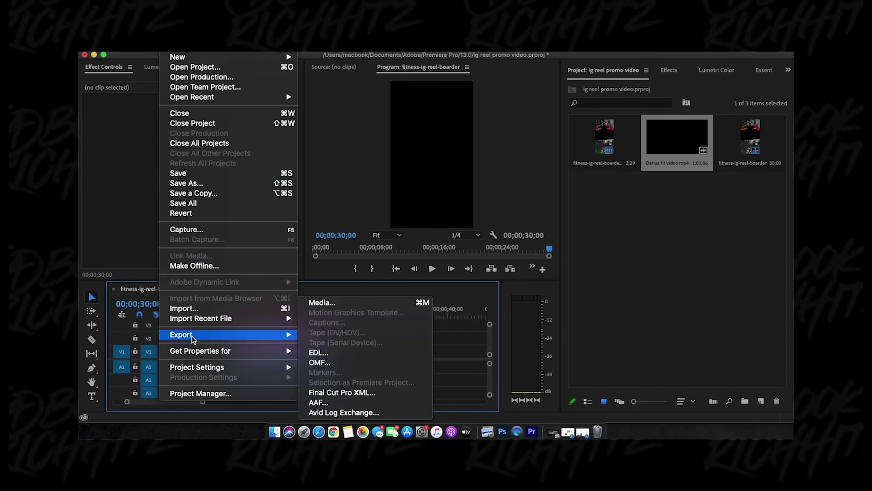
left_click(323, 303)
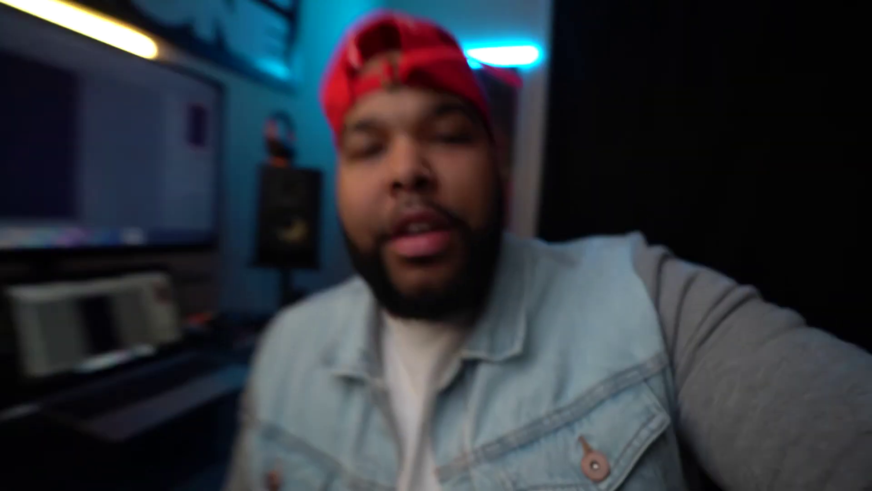